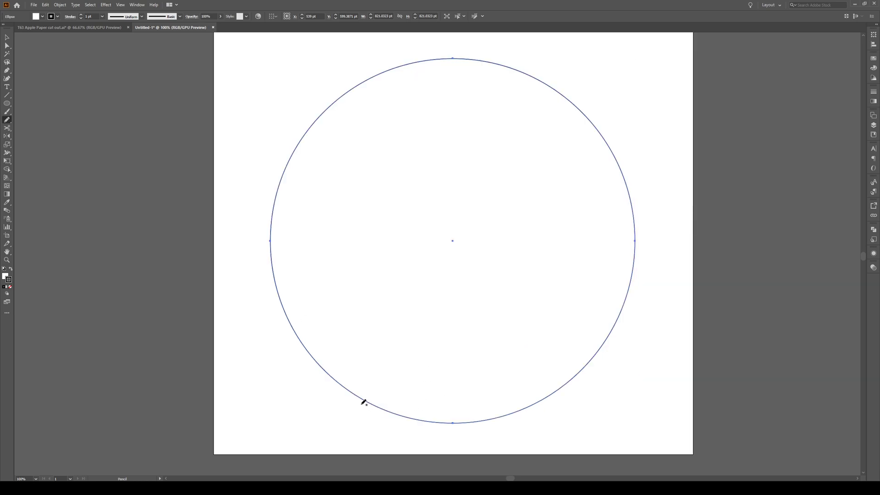
- Draw a closed apple outline about 687 by 822 pt over the circle guide with the Pencil tool, wavy at the base
mouse_move(360, 407)
left_mouse_down()
mouse_move(406, 412)
mouse_move(454, 424)
mouse_move(488, 413)
mouse_move(531, 425)
mouse_move(550, 416)
mouse_move(584, 287)
mouse_move(604, 155)
mouse_move(605, 108)
mouse_move(587, 84)
mouse_move(558, 69)
mouse_move(495, 62)
mouse_move(506, 59)
mouse_move(341, 61)
mouse_move(312, 76)
mouse_move(301, 112)
mouse_move(310, 199)
mouse_move(360, 404)
left_mouse_up()
key("v")
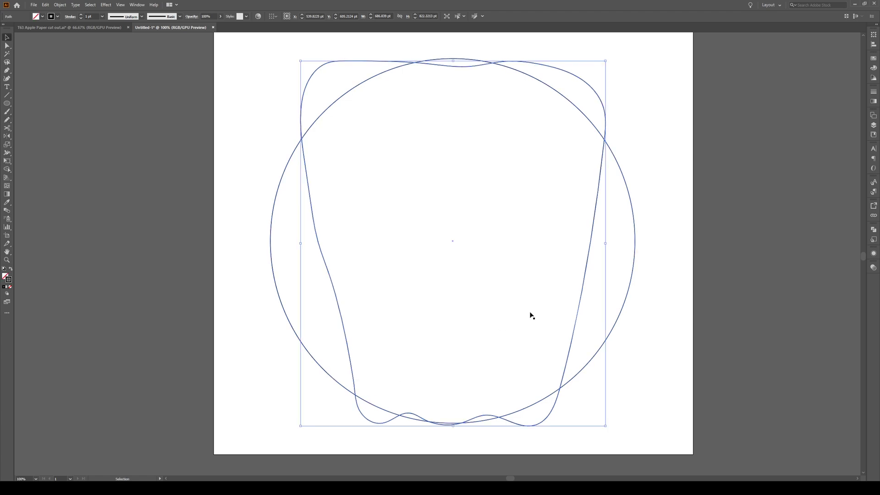
left_click(684, 265)
key("ctrl+minus")
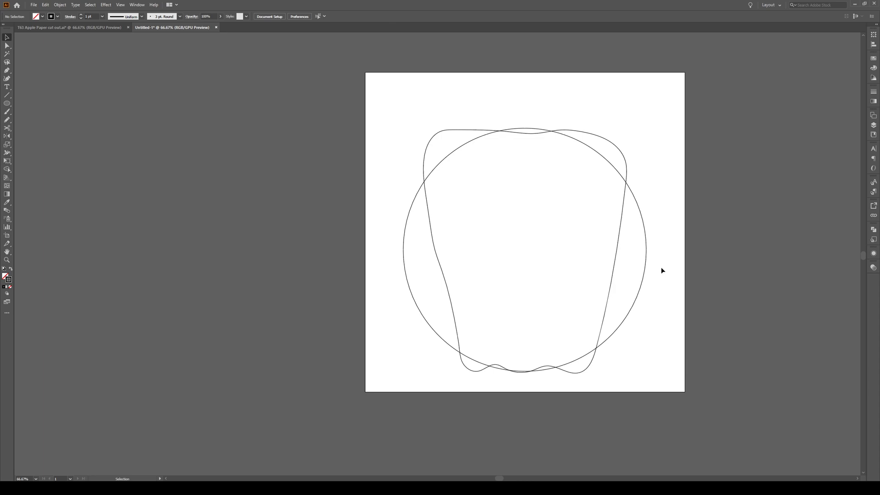
left_click(622, 147)
scroll(646, 173, "up", 1, "alt")
scroll(623, 175, "down", 3)
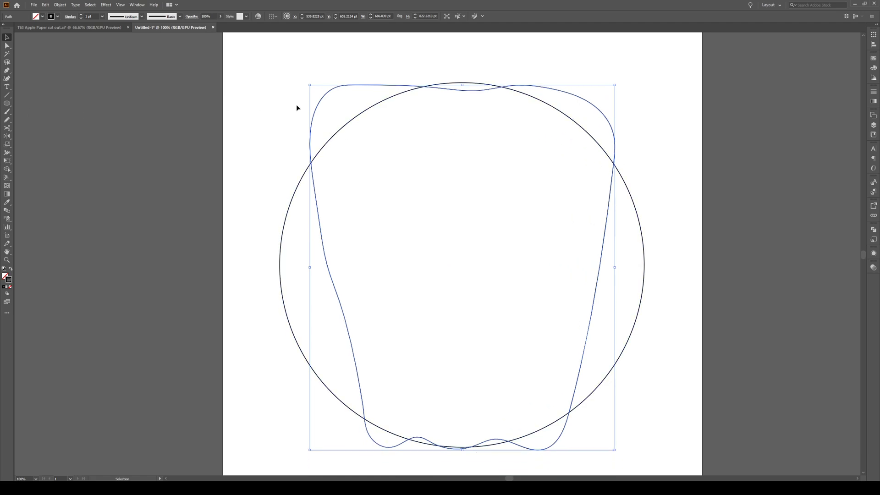
key("a")
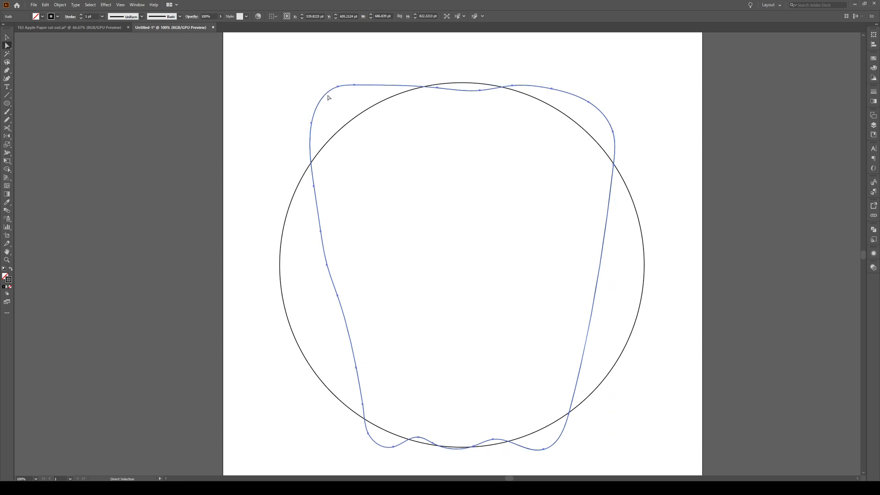
left_click_drag(339, 90, 330, 94)
key("ctrl+z")
key("v")
left_click(272, 77)
- Smooth the apple outline's left edge and upper-left corner by repositioning their anchor points with the Curvature tool
left_click(324, 94)
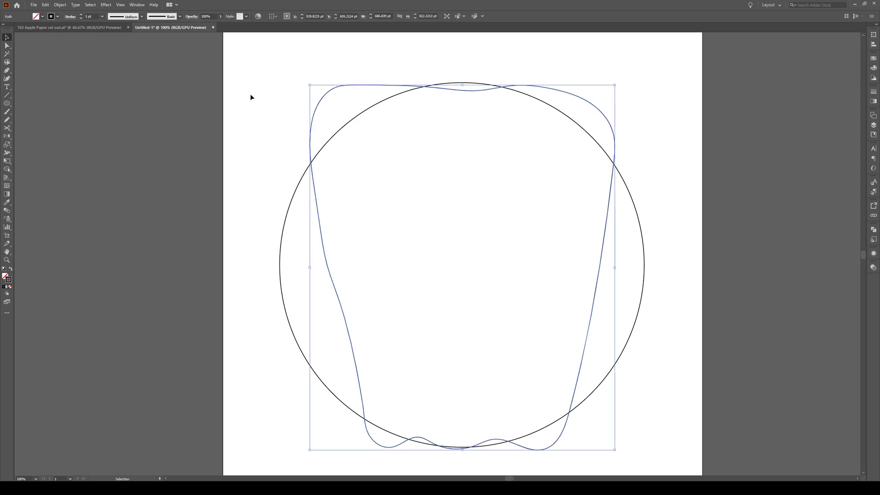
left_click(7, 79)
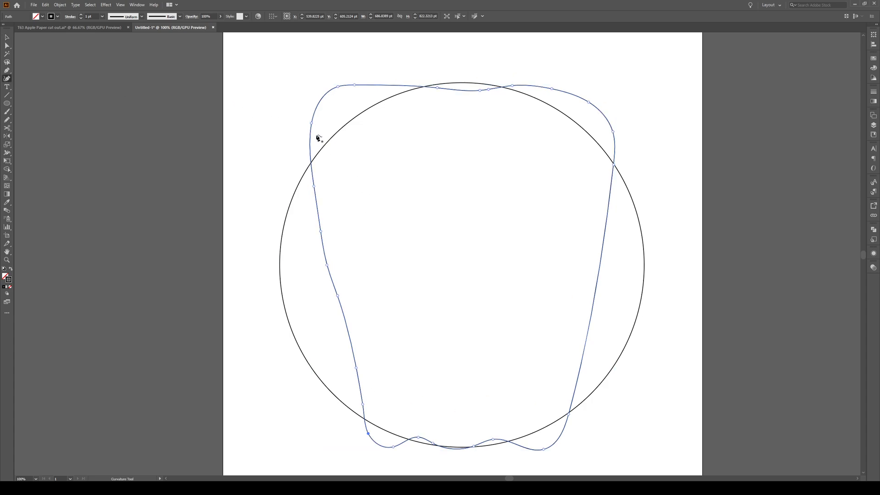
left_click_drag(312, 124, 313, 147)
left_click(314, 187)
left_click_drag(314, 186, 310, 191)
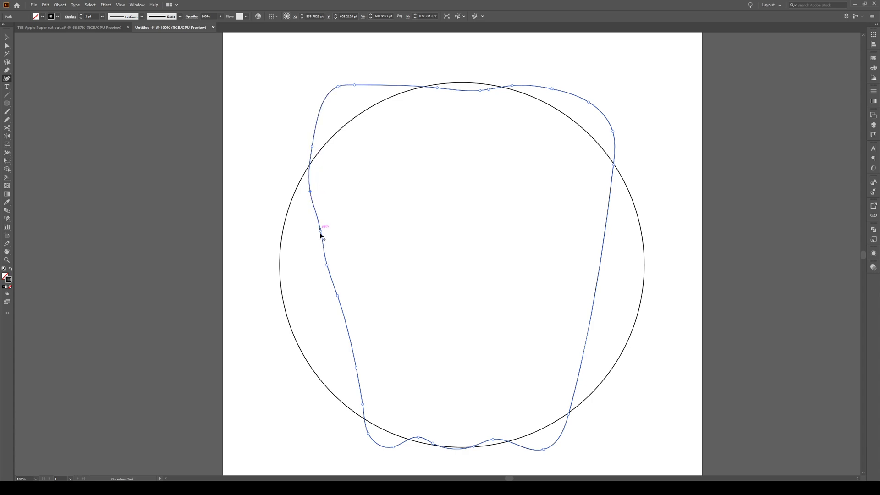
left_click_drag(321, 234, 333, 301)
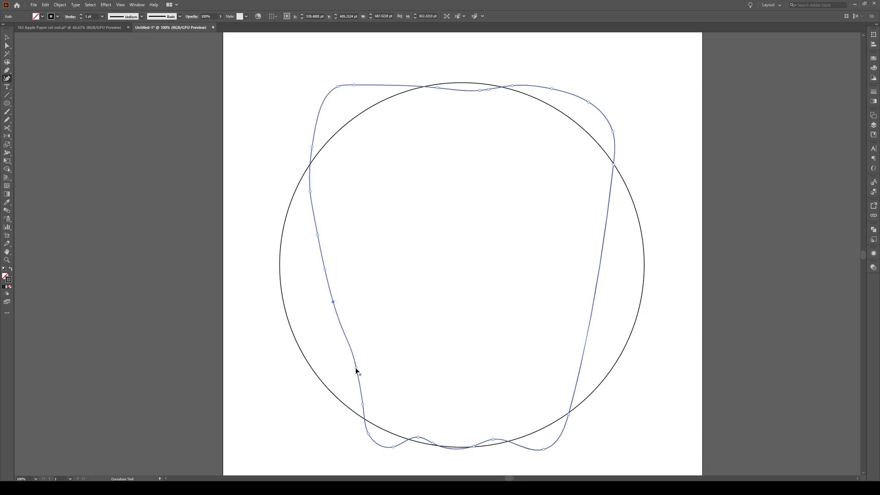
left_click_drag(357, 370, 351, 374)
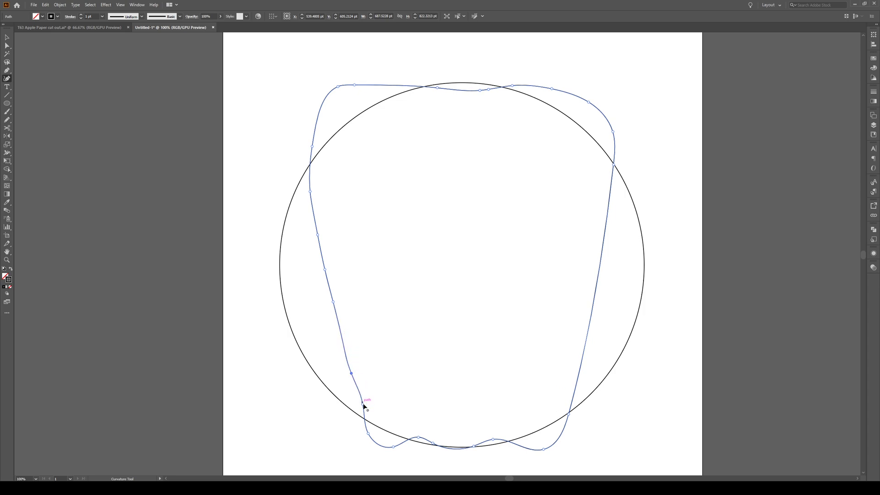
left_click_drag(363, 403, 359, 411)
scroll(436, 426, "down", 1)
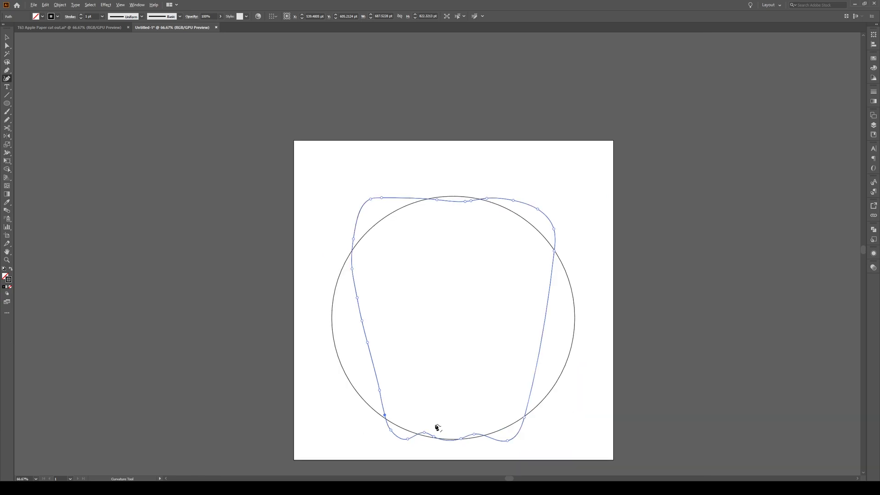
scroll(379, 210, "up", 2)
left_click_drag(356, 181, 342, 196)
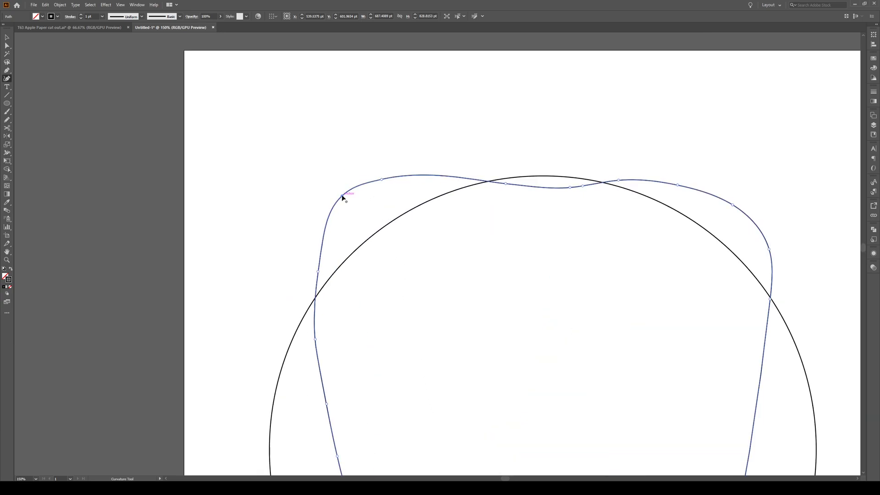
- Delete the circle guide, leaving only the apple outline on the artboard
scroll(344, 173, "down", 3)
key("v")
left_click(602, 216)
left_click(530, 243)
key("Delete")
left_click(512, 232)
scroll(550, 238, "up", 1)
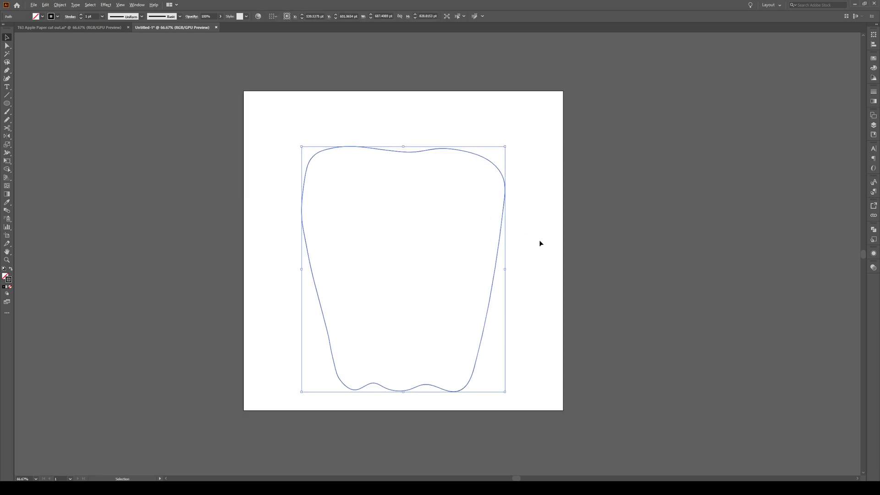
left_click(560, 200)
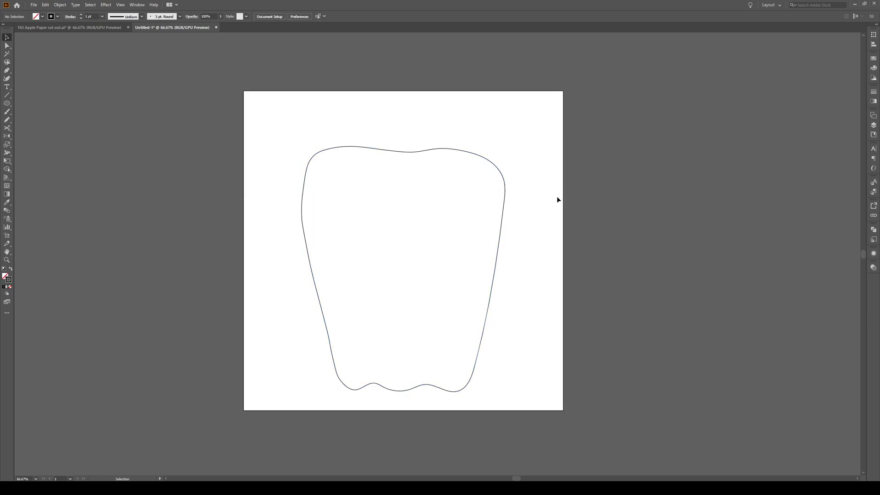
- Move the upper anchor on the apple's left edge slightly inward with the Curvature tool to even out the side
left_click(300, 200)
scroll(302, 200, "up", 1)
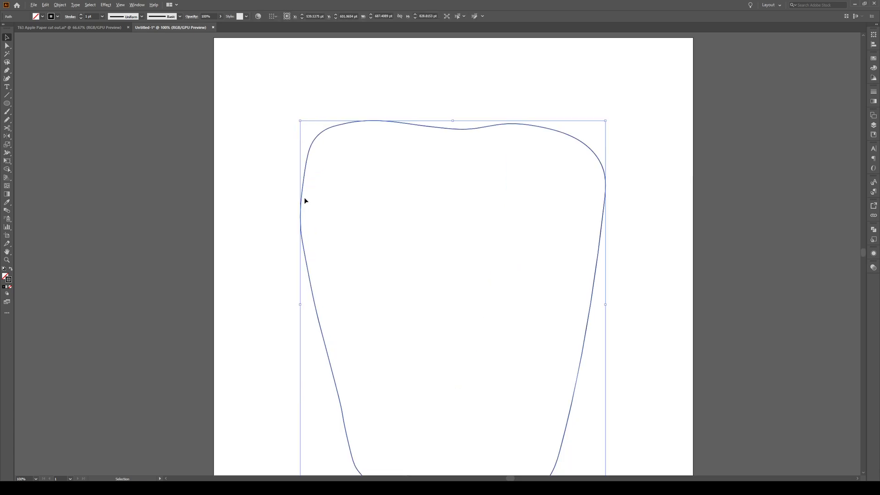
left_click(7, 79)
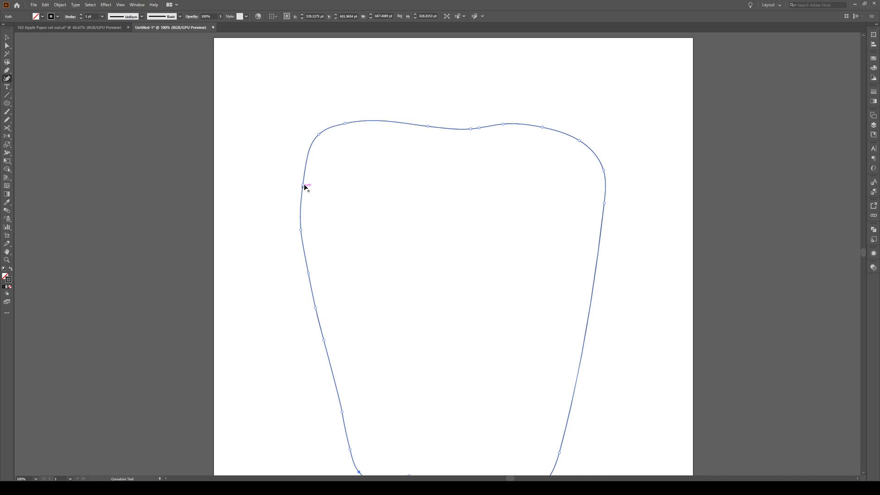
left_click_drag(301, 230, 304, 232)
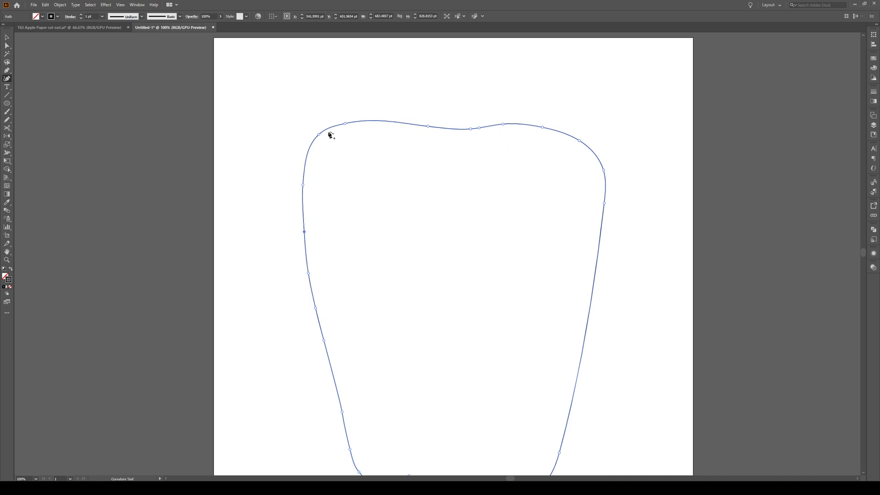
- Deepen the dip in the middle of the apple's upper edge and round its upper-left corner more
left_click_drag(428, 127, 416, 129)
scroll(461, 131, "down", 2)
scroll(483, 247, "up", 1)
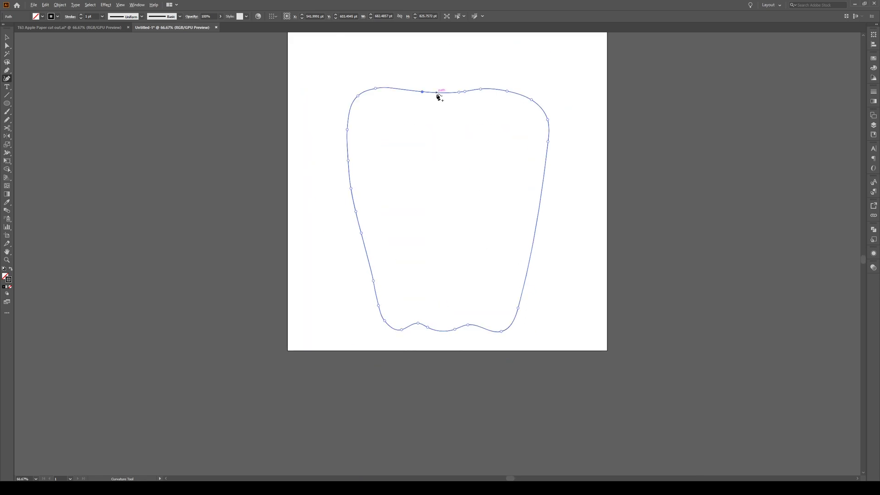
scroll(436, 95, "up", 1)
left_click_drag(470, 92, 466, 94)
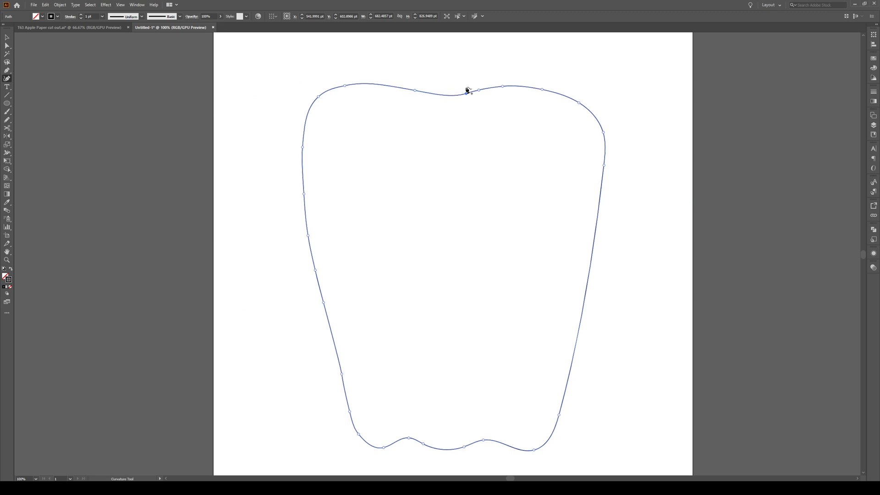
left_click_drag(319, 97, 313, 107)
key("v")
left_click(273, 86)
scroll(290, 111, "down", 1)
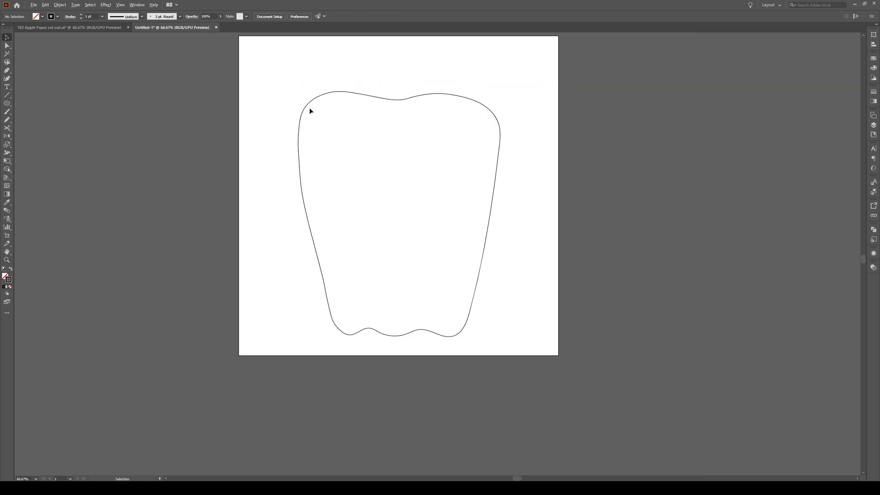
- Draw a narrow stem curving up to the right from the apple's top dip with the Pen tool
scroll(438, 73, "up", 2)
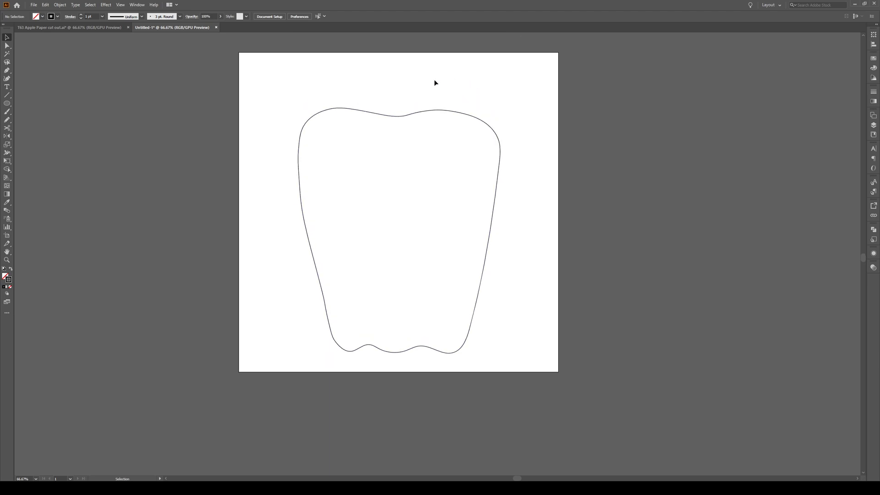
scroll(413, 93, "up", 3)
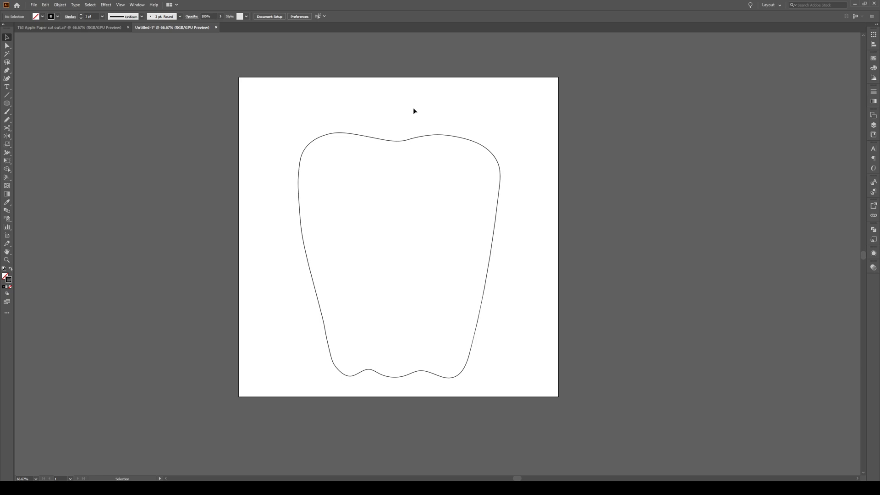
left_click(7, 71)
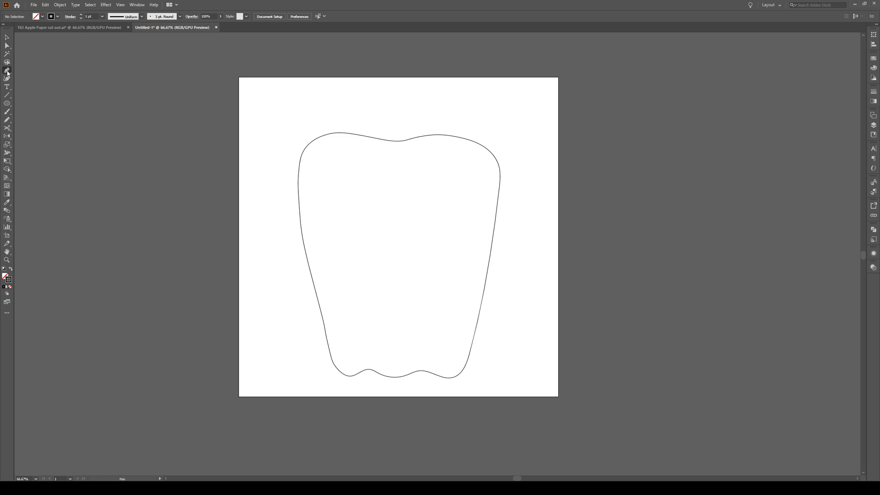
left_click(393, 144)
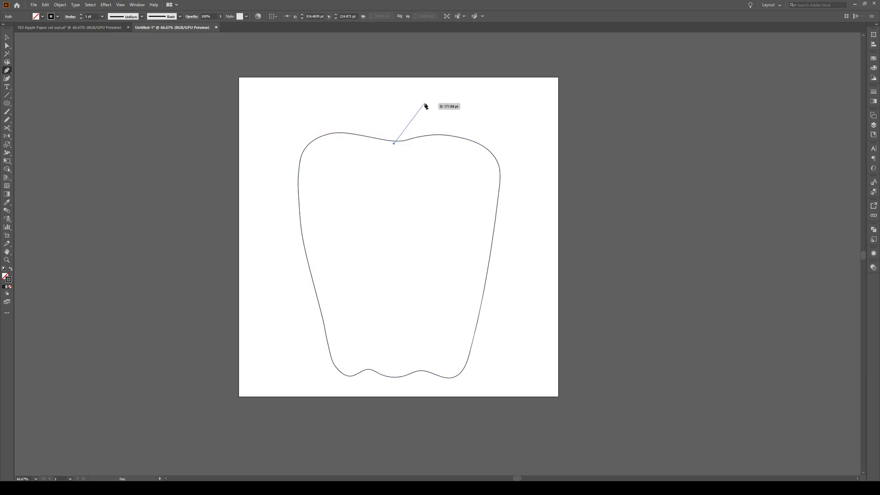
left_click_drag(426, 102, 398, 151)
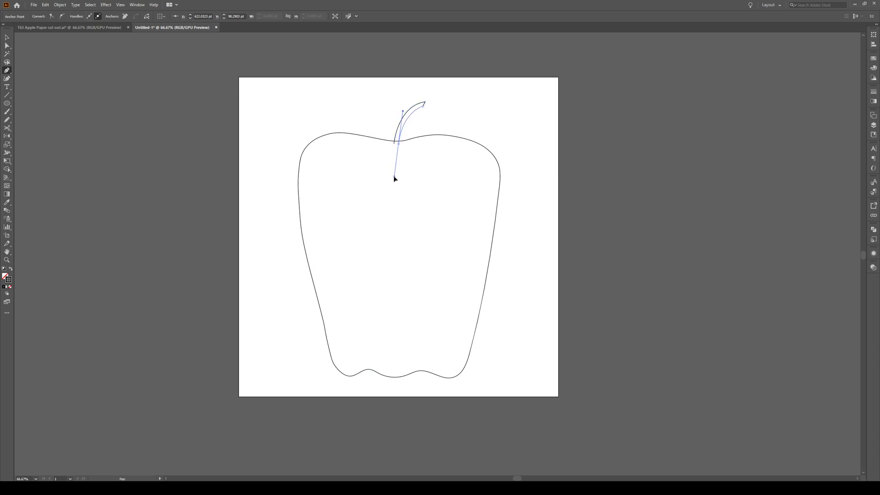
left_click_drag(395, 177, 396, 178)
- Unite the stem and the apple body into a single outline
key("v")
left_click(478, 114)
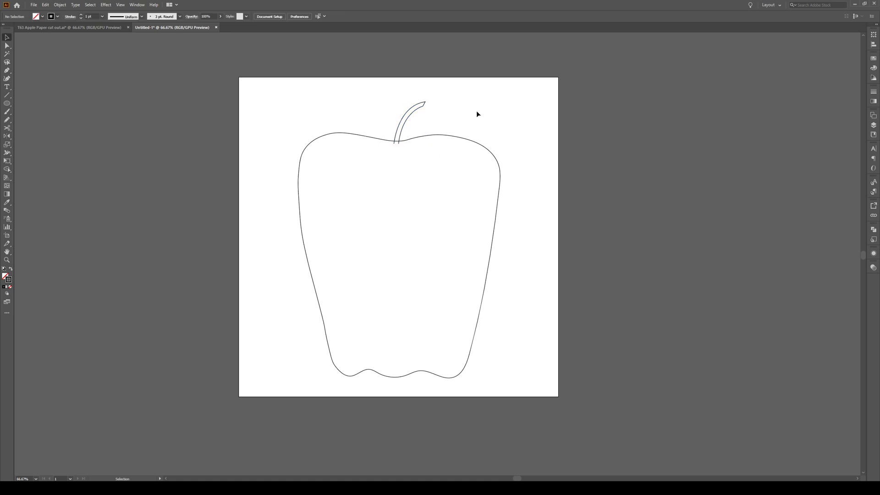
left_click_drag(434, 121, 374, 165)
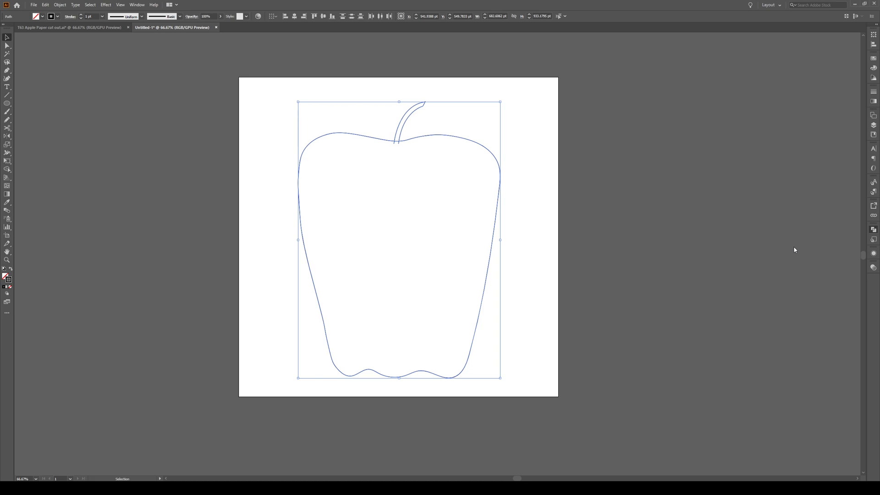
left_click(538, 126)
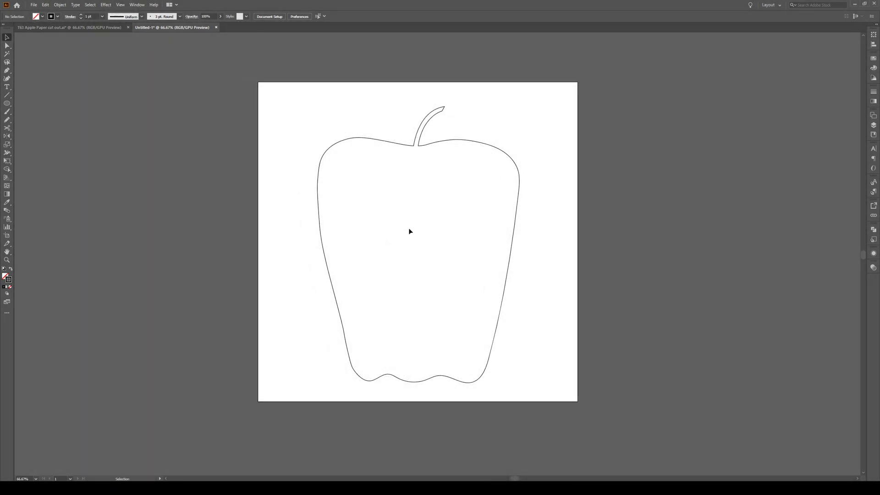
- Make a scaled-down copy of the apple, about 161 by 220 pt, centred inside the large one
left_click(511, 246)
key("s")
left_click_drag(499, 315, 437, 265)
key("v")
left_click(457, 260)
- Draw irregular bite lines down both sides of the small apple with the Pencil tool, crossing its outline at both ends
key("n")
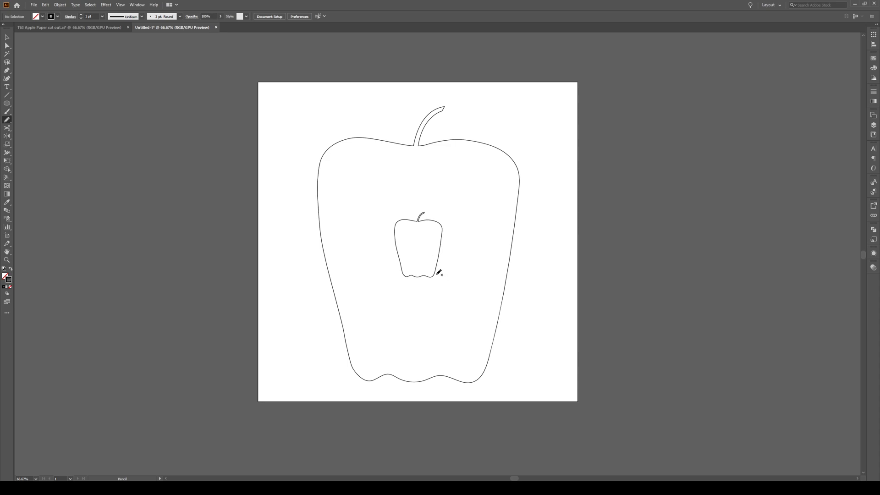
left_click_drag(427, 271, 424, 268)
mouse_move(421, 257)
left_mouse_down()
mouse_move(425, 232)
mouse_move(444, 226)
left_mouse_up()
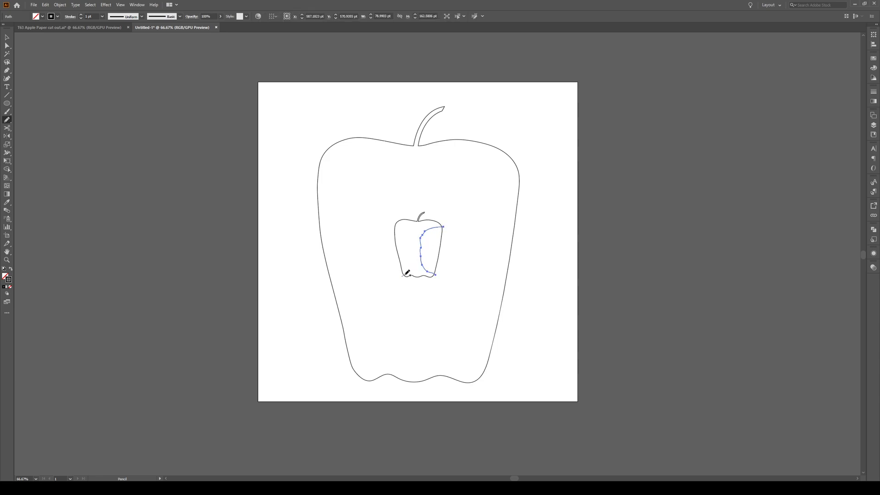
mouse_move(411, 270)
left_mouse_down()
mouse_move(413, 235)
mouse_move(396, 220)
left_mouse_up()
- Divide the small apple along the two bite lines and ungroup the resulting pieces
key("v")
left_click_drag(467, 205, 373, 305)
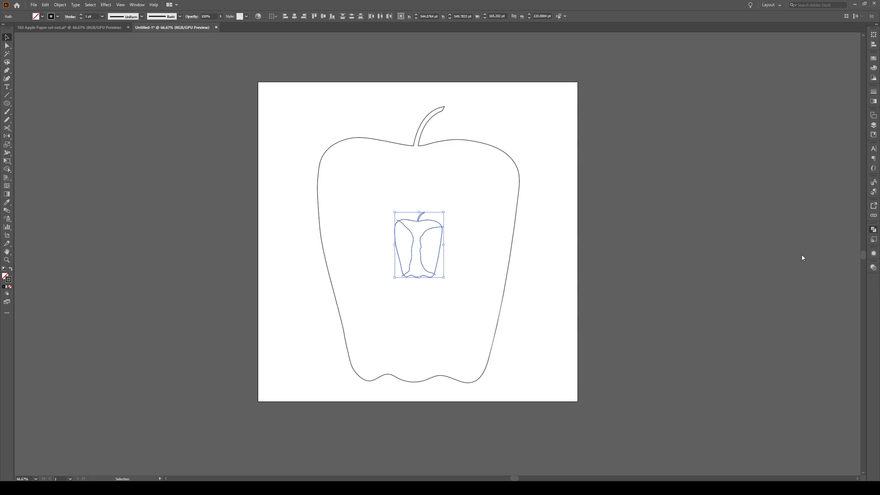
left_click(434, 259)
left_click(439, 258)
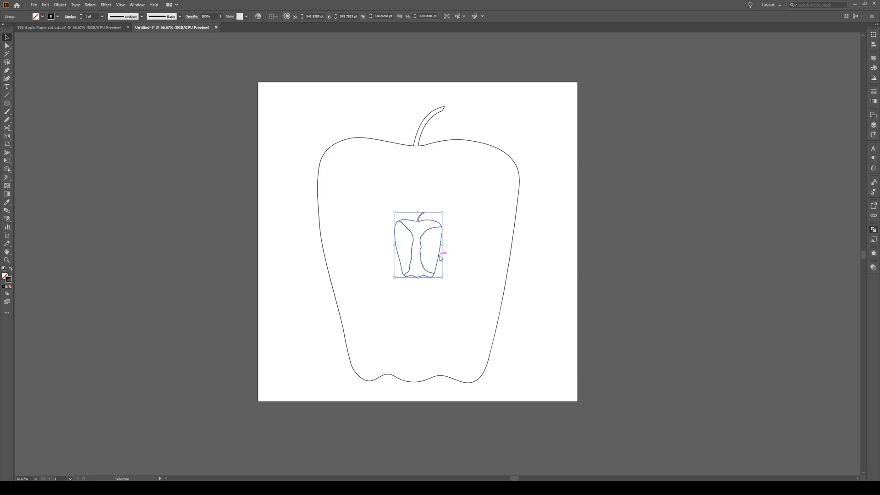
- Delete the right and left side pieces of the small apple so only the core is left
left_click(439, 251)
key("Delete")
left_click(397, 256)
key("Delete")
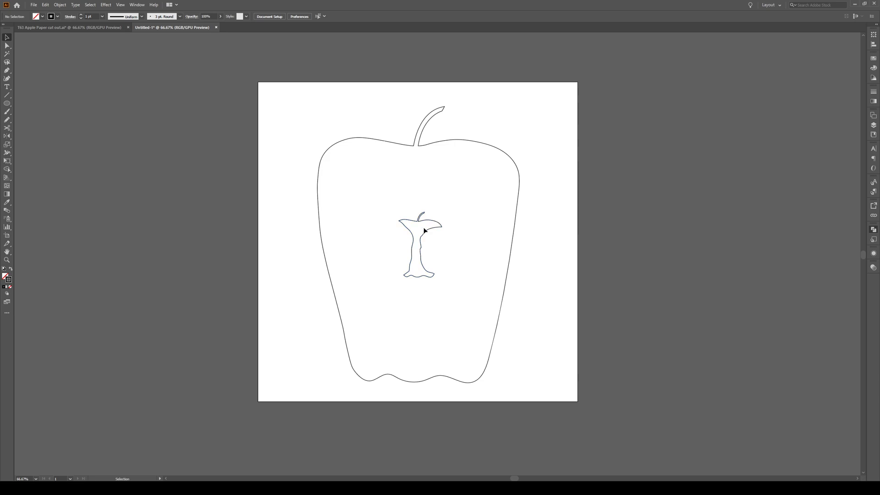
- Redraw the core's upper right bite edge with the Pencil tool, making it flatter towards the tip and rounder near the neck
scroll(417, 228, "up", 2)
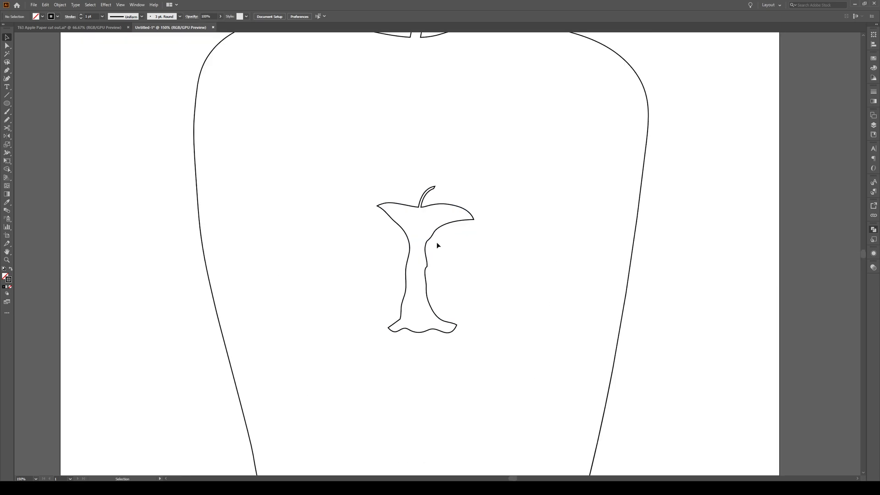
scroll(443, 244, "up", 1)
left_click(435, 240)
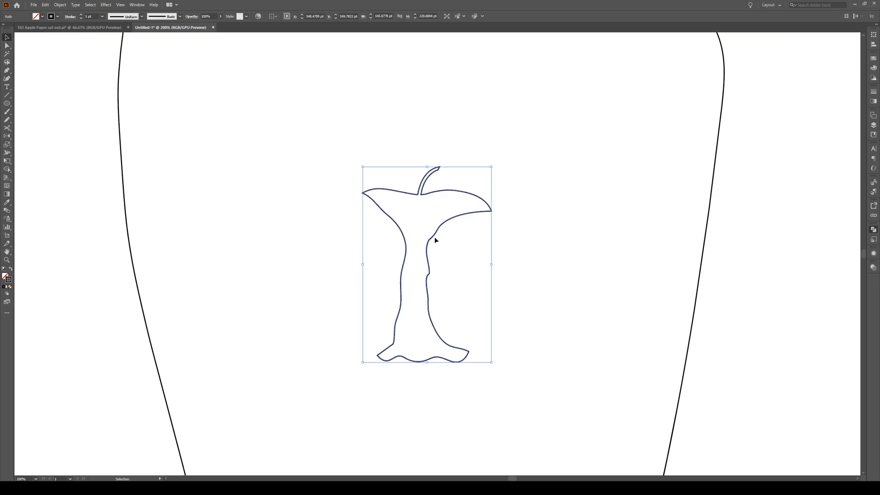
key("n")
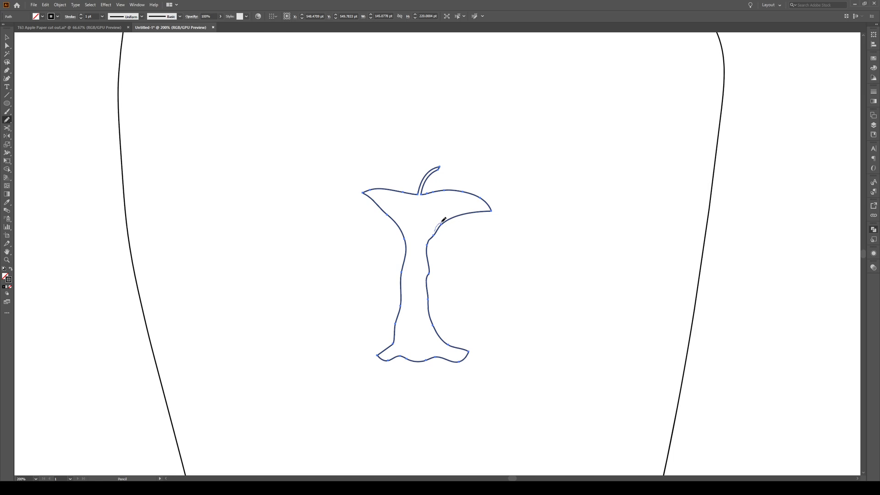
left_click_drag(461, 211, 490, 210)
left_click_drag(447, 212, 477, 209)
key("v")
left_click(456, 233)
- Add an irregular notch to the inner bend of the core's upper right bite edge with the Pencil tool
left_click(439, 228)
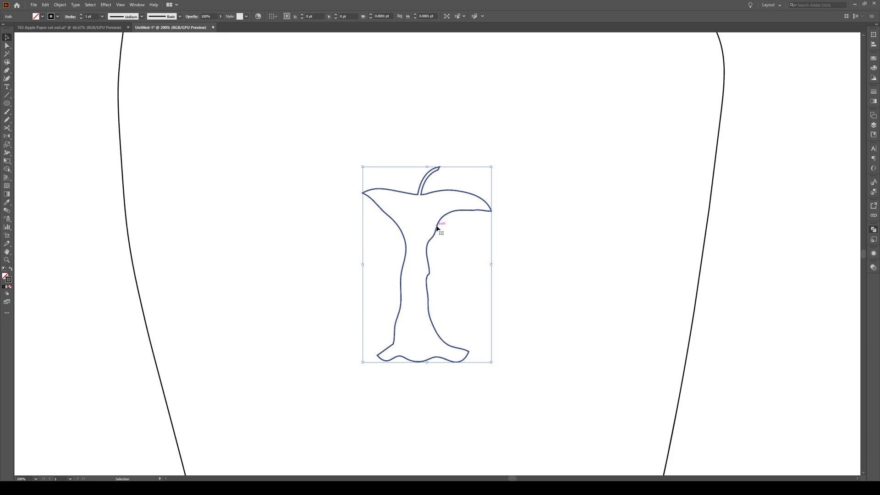
key("n")
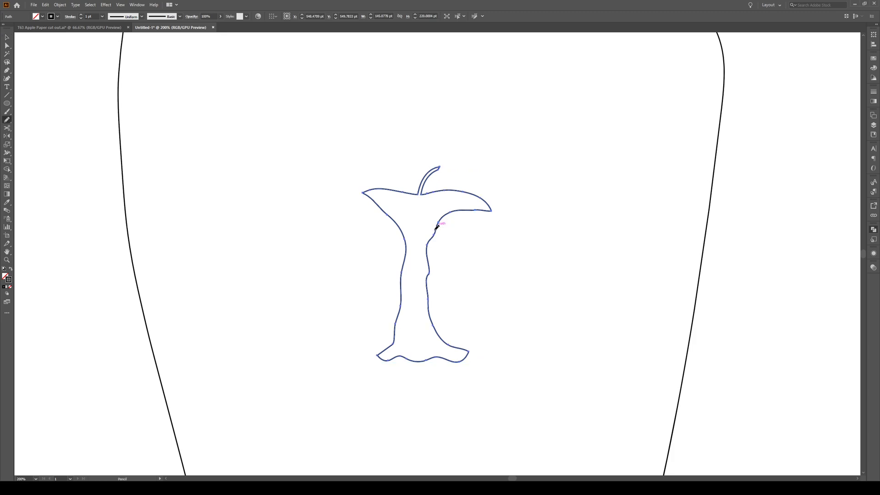
left_click_drag(437, 223, 452, 210)
key("v")
left_click(525, 218)
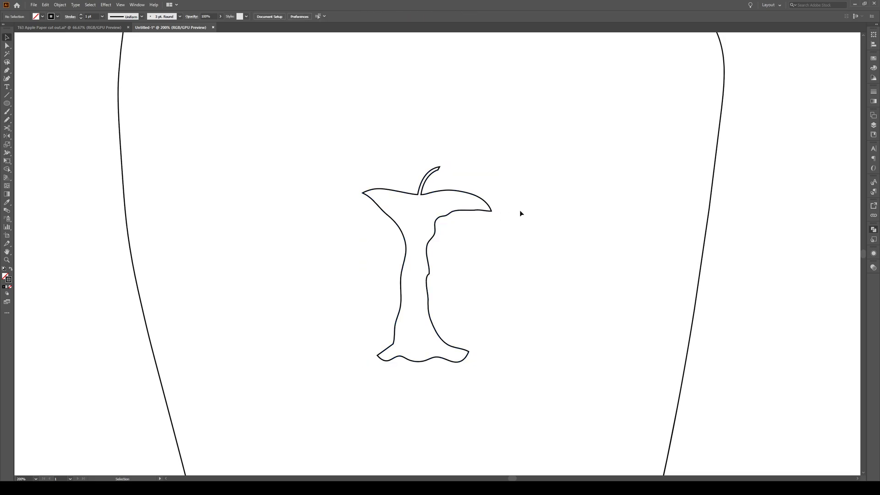
- Redraw the core's upper left edge with the Pencil tool as a bumpy bite line ending at the left tip
scroll(538, 199, "down", 5)
scroll(489, 193, "up", 5)
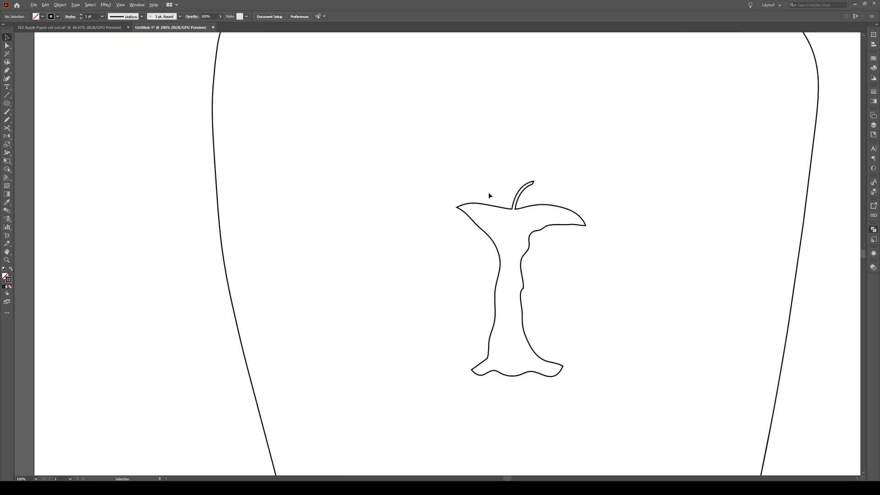
left_click(490, 237)
key("b")
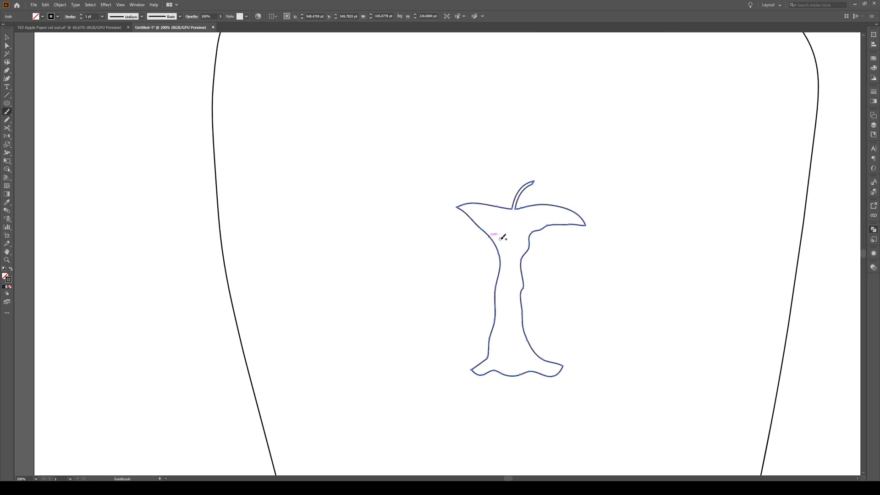
key("n")
left_click_drag(481, 230, 459, 207)
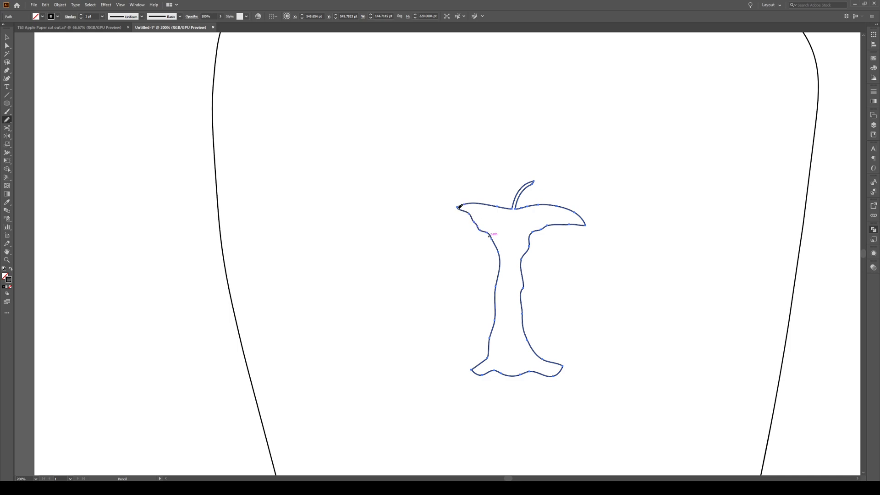
key("v")
left_click(475, 233)
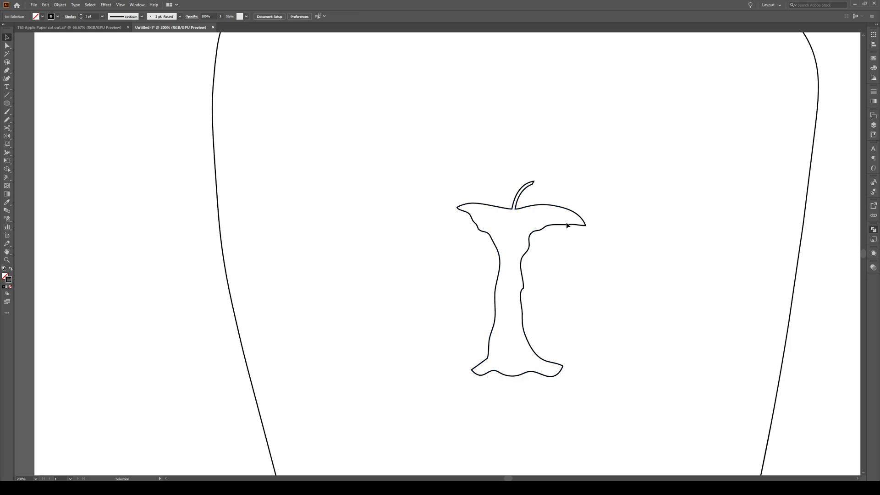
- Pull the anchor at the core's upper right tip slightly inward to shorten and blunt the tip
key("a")
left_click(586, 224)
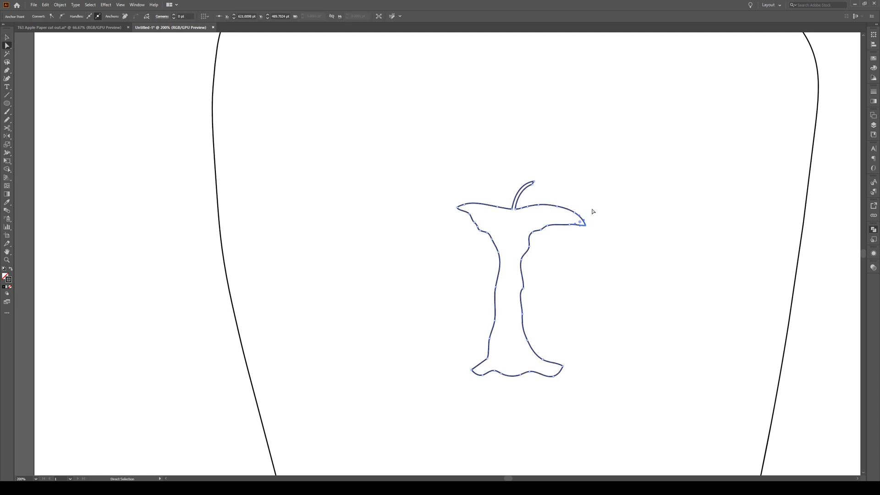
left_click(593, 209)
left_click(572, 229)
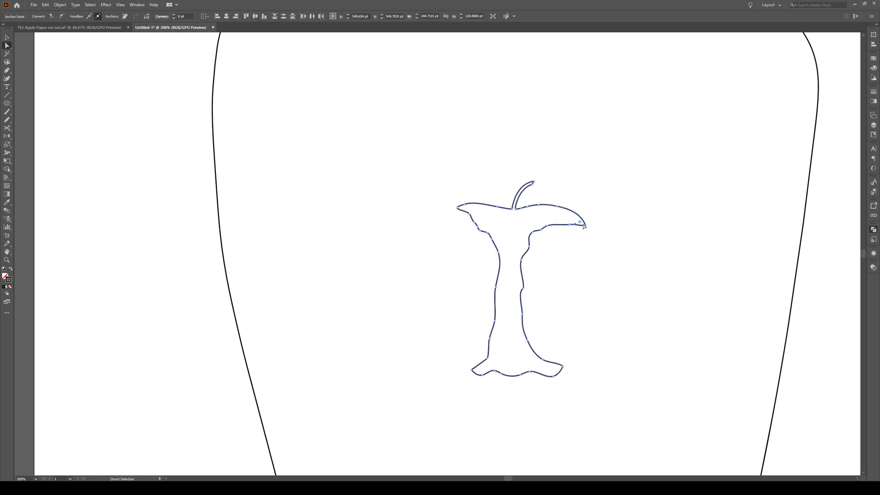
left_click_drag(586, 228, 578, 226)
key("v")
left_click(593, 223)
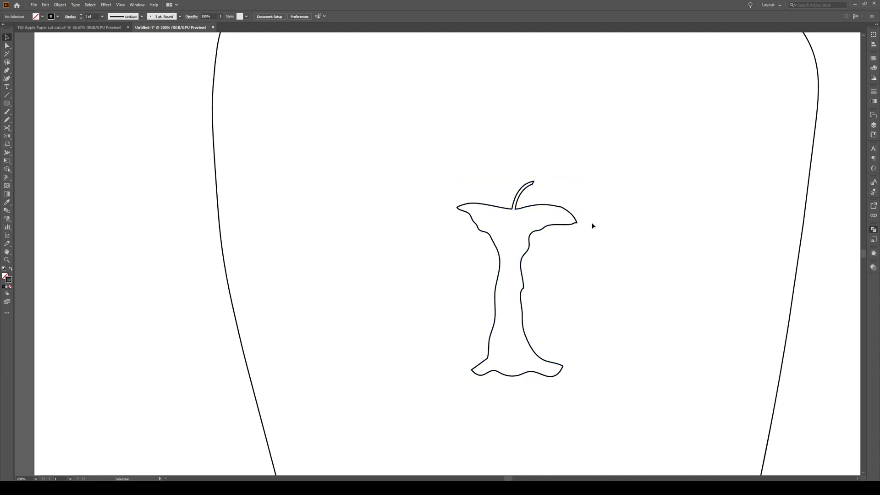
- Move the core slightly down and to the right inside the large apple, to about X 560 pt, Y 586 pt
key("ctrl+0")
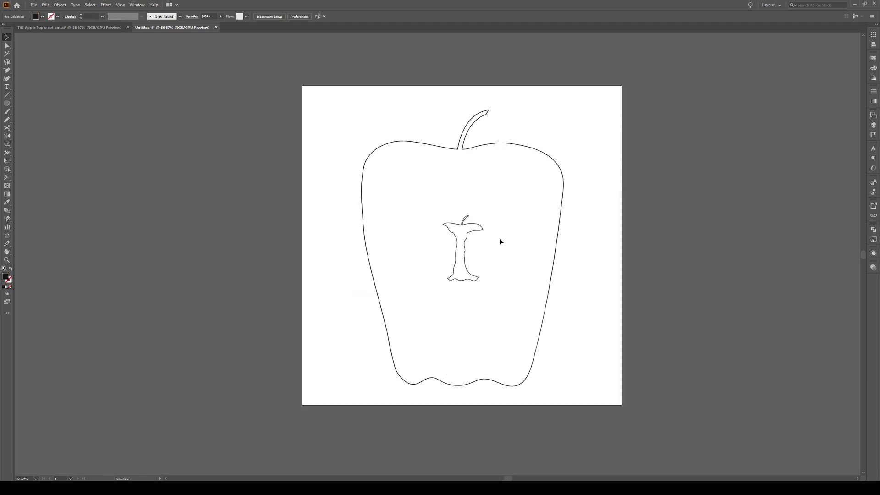
key("ctrl+1")
left_click_drag(451, 234, 458, 250)
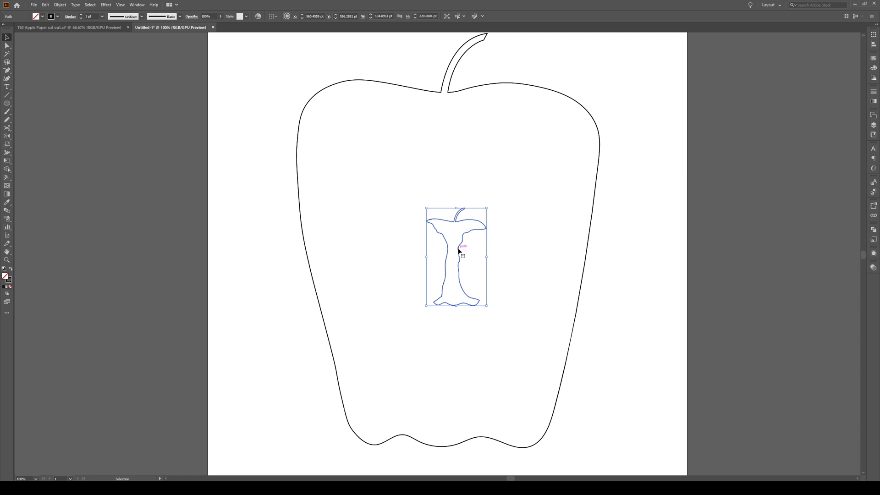
left_click(587, 244)
left_click(480, 247)
left_click_drag(460, 248, 462, 248)
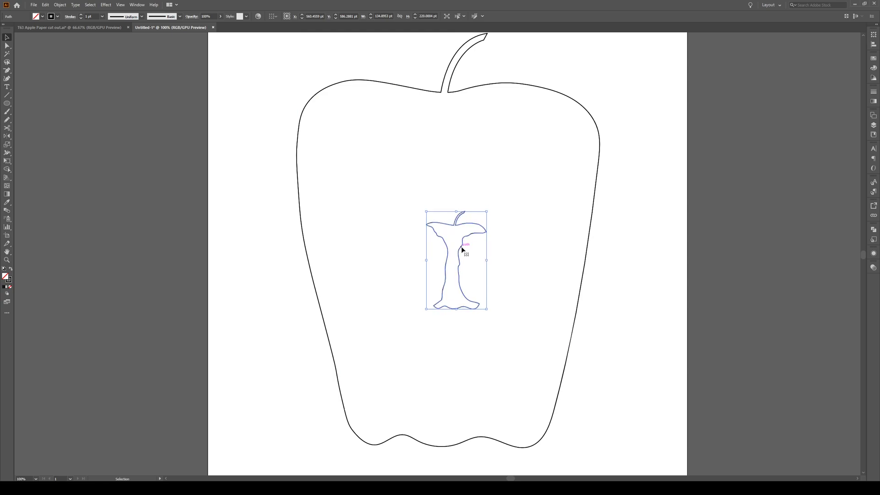
left_click(489, 218)
- Duplicate the apple core horizontally so the copy sits directly to the right of the original
scroll(463, 247, "up", 1)
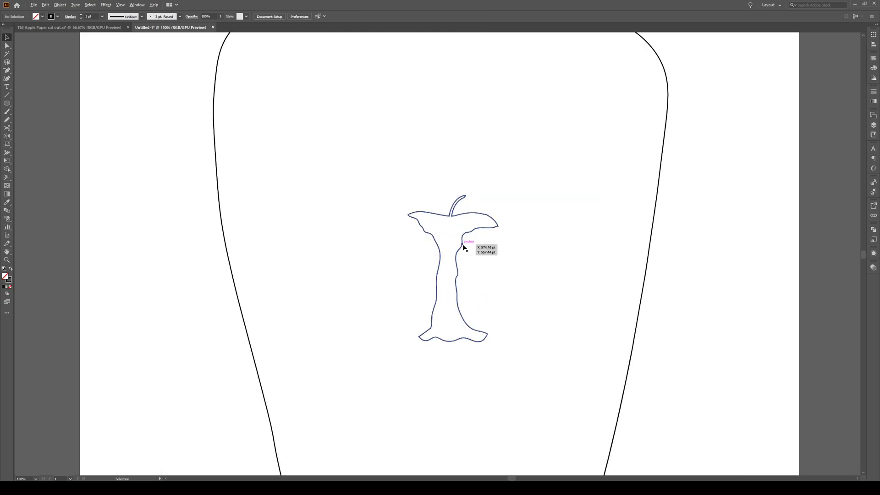
left_click_drag(462, 248, 551, 247)
left_click(575, 189)
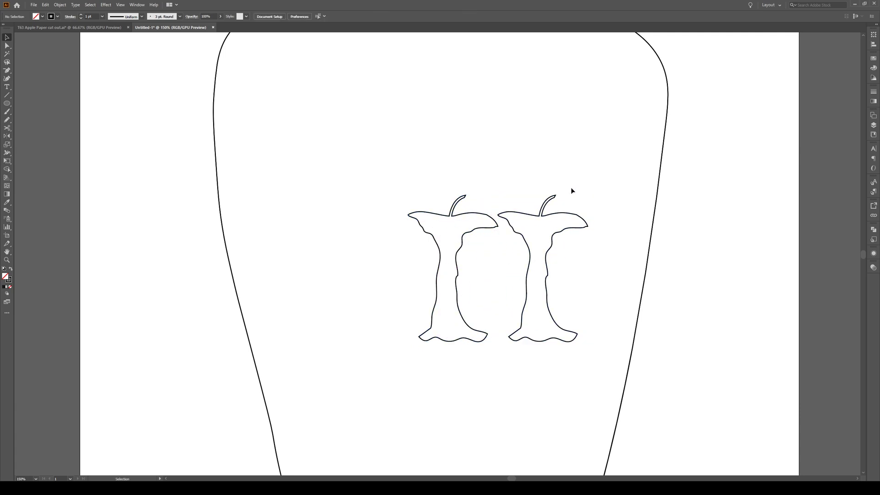
- Remove the stem's anchor points from the right-hand core copy so its top edge runs as one smooth, closed curve
scroll(557, 198, "up", 2)
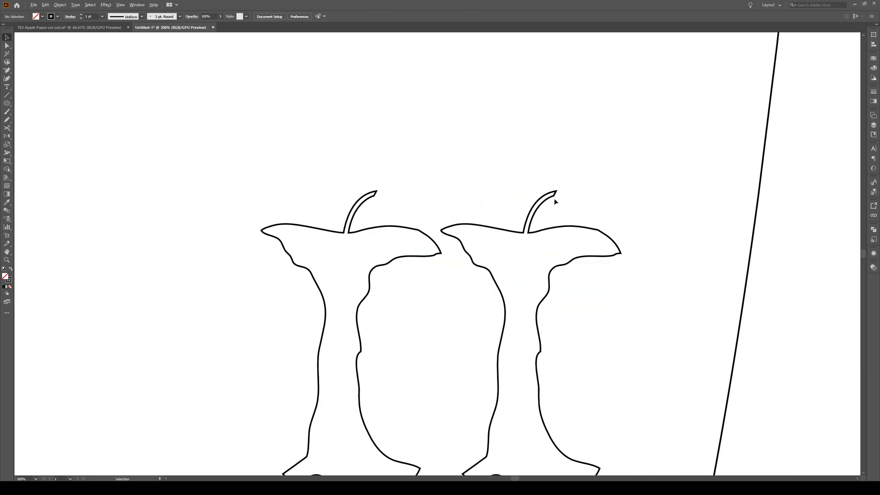
left_click(9, 72)
left_click(556, 195)
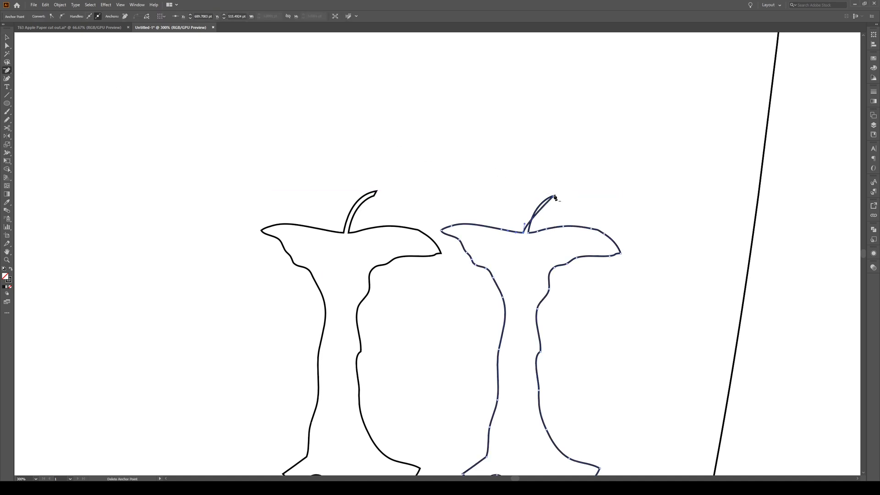
left_click(559, 196)
scroll(532, 228, "up", 2)
key("a")
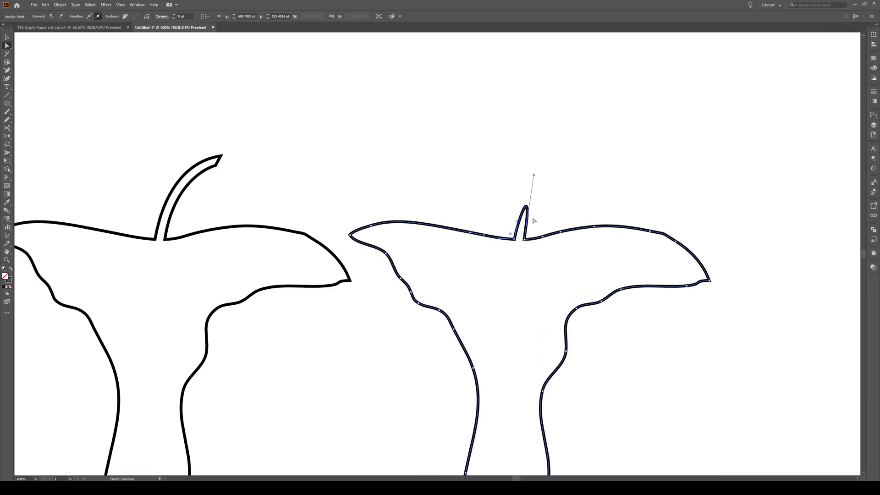
left_click_drag(517, 222, 514, 239)
left_click(524, 239)
key("Delete")
left_click(523, 218)
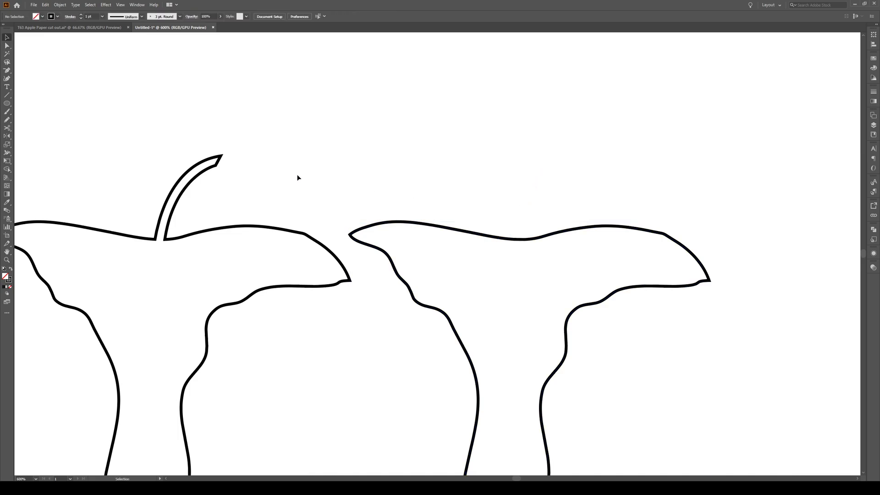
- Shorten the original core's stem by moving its tip anchors down and inward, and adjust their handles to form a slim curved stem
left_click_drag(236, 143, 191, 188)
left_click(208, 177)
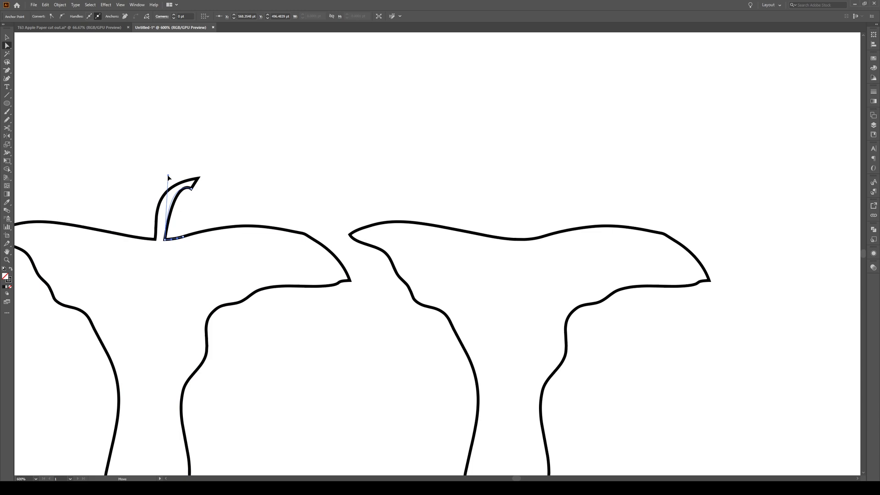
left_click(158, 240)
left_click_drag(148, 185, 166, 230)
left_click_drag(198, 179, 192, 179)
left_click_drag(143, 198, 144, 202)
left_click(192, 189)
left_click_drag(193, 190, 170, 189)
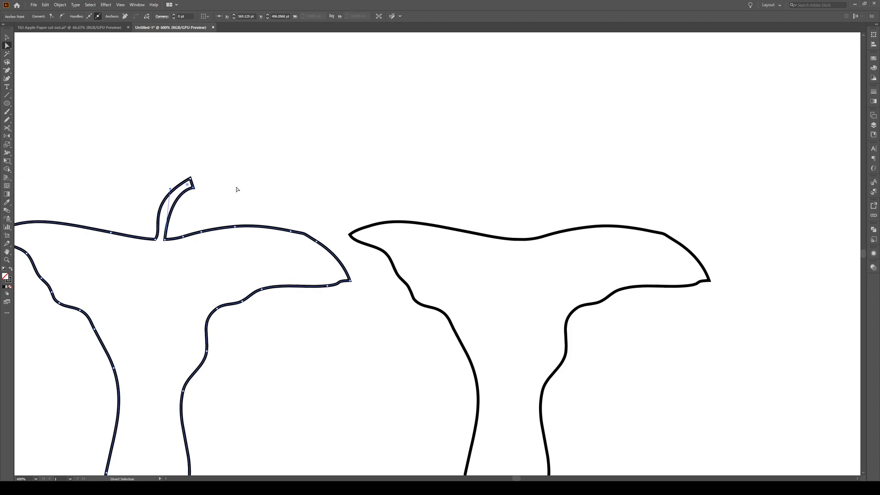
key("v")
left_click(350, 175)
- Place a copy of the stemless core exactly over the original core and delete the spare one on the right
scroll(356, 175, "down", 2)
scroll(408, 181, "down", 1)
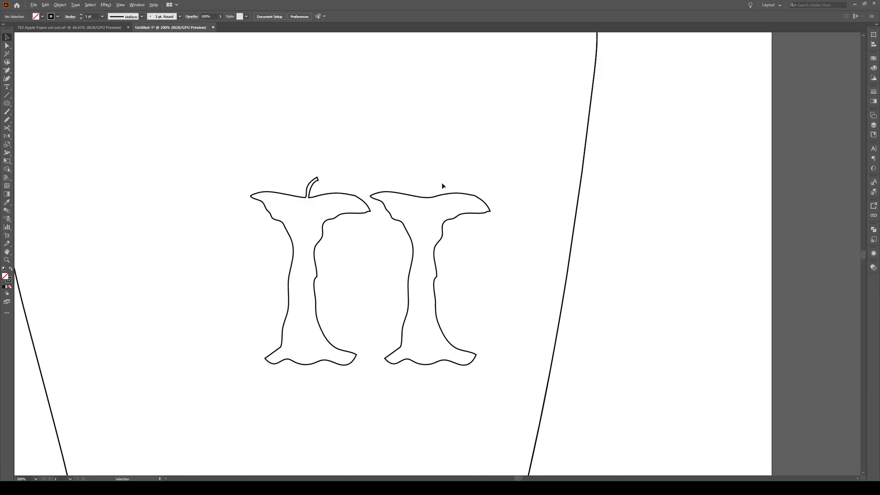
left_click(456, 197)
left_click_drag(457, 196, 342, 201)
left_click(447, 220)
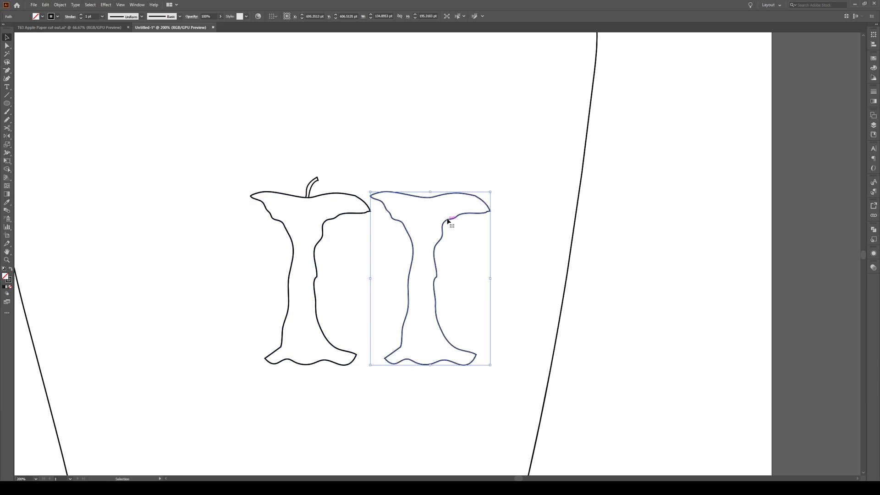
key("Delete")
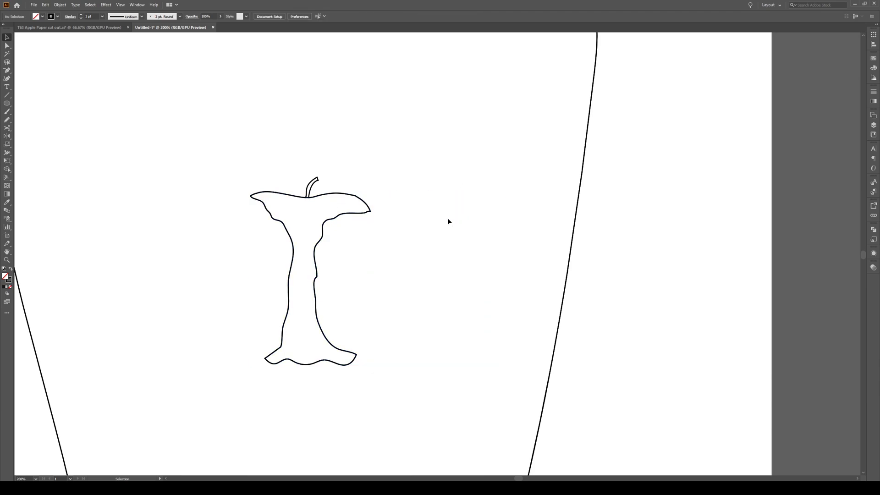
- Offset the stemless core's path outward with pointed corners, reducing the distance until the new outline just reaches the stem tip
scroll(448, 221, "down", 5)
scroll(398, 235, "up", 3)
left_click(395, 233)
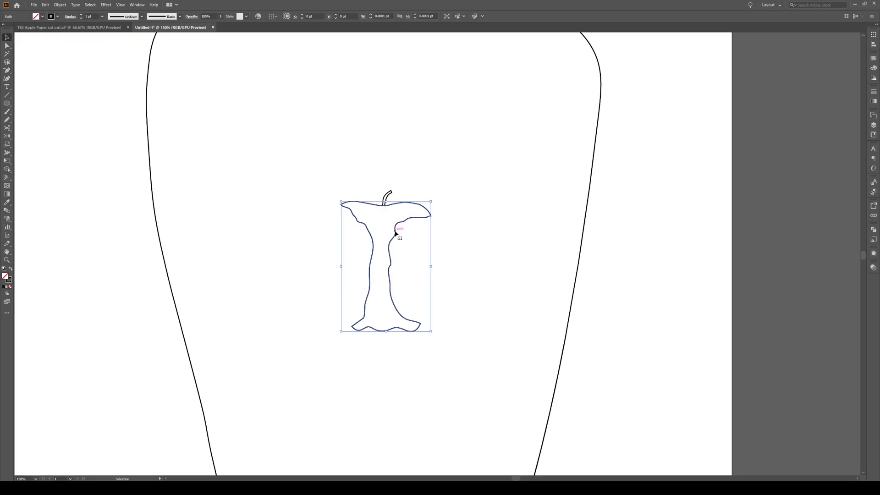
scroll(393, 230, "up", 1)
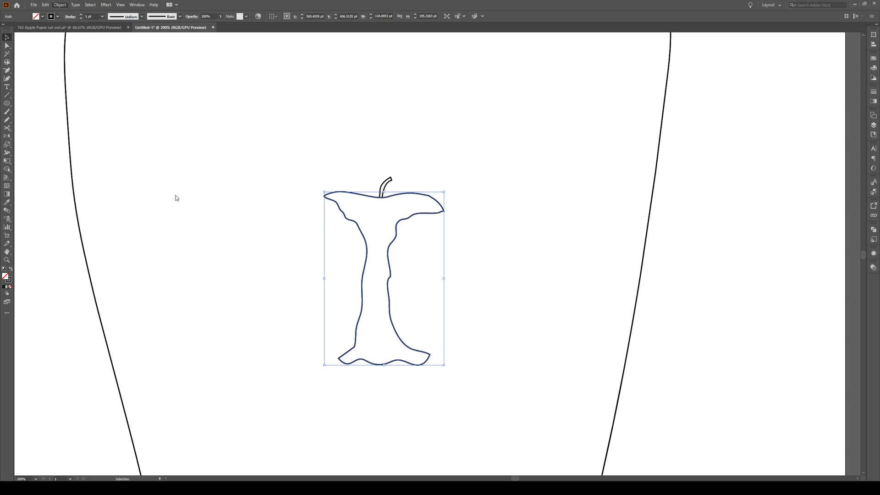
key("ctrl+shift+e")
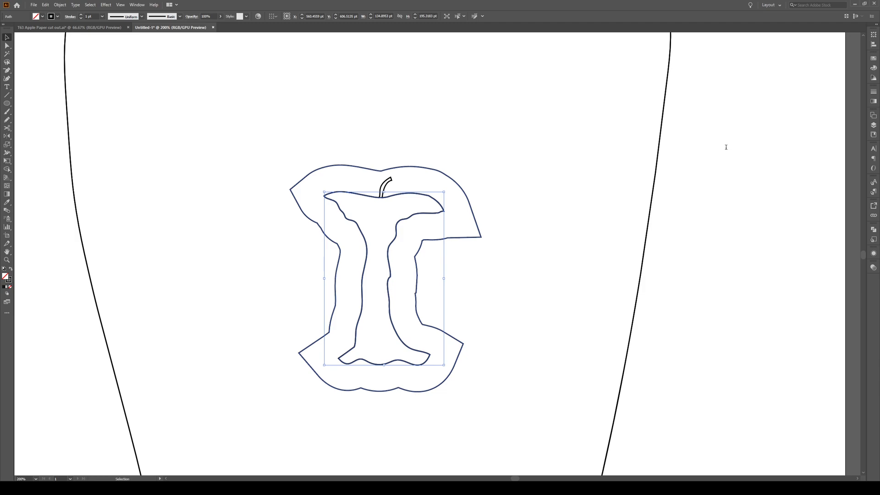
left_click(686, 186)
left_click(686, 187)
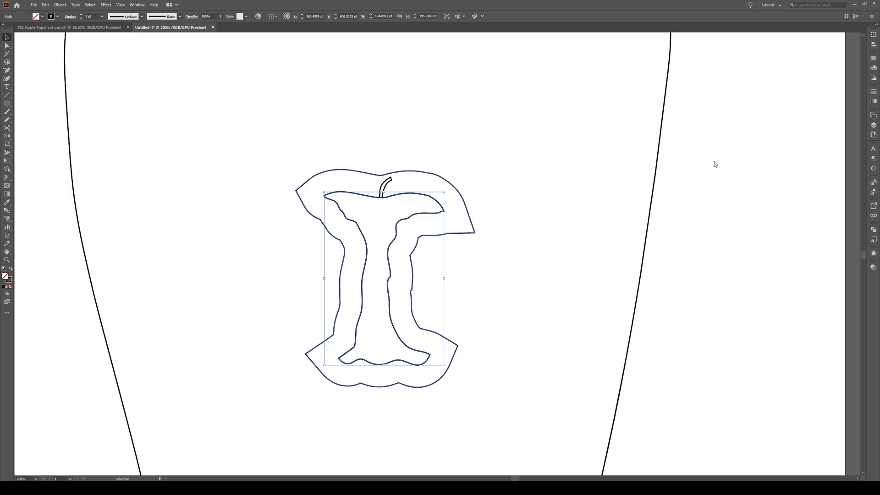
left_click(688, 187)
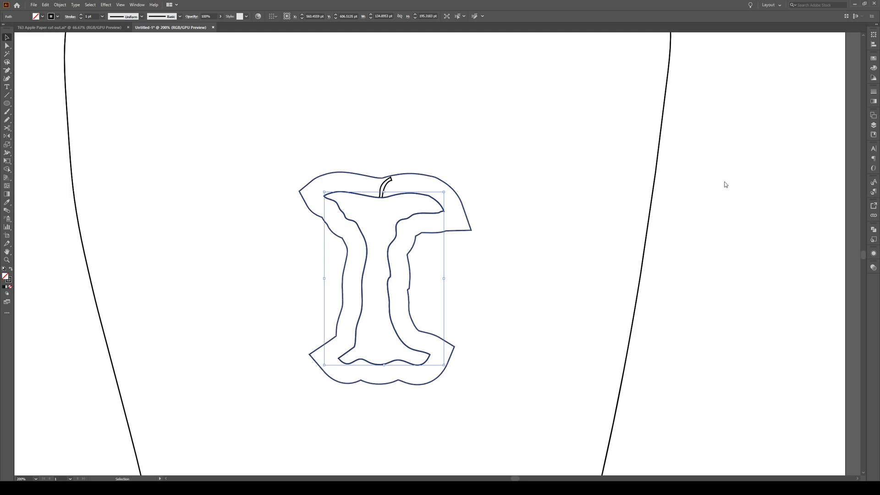
left_click(731, 220)
- Duplicate the apple outline slightly to the right and remove the two stem-tip anchor points from the copy
scroll(552, 231, "down", 2)
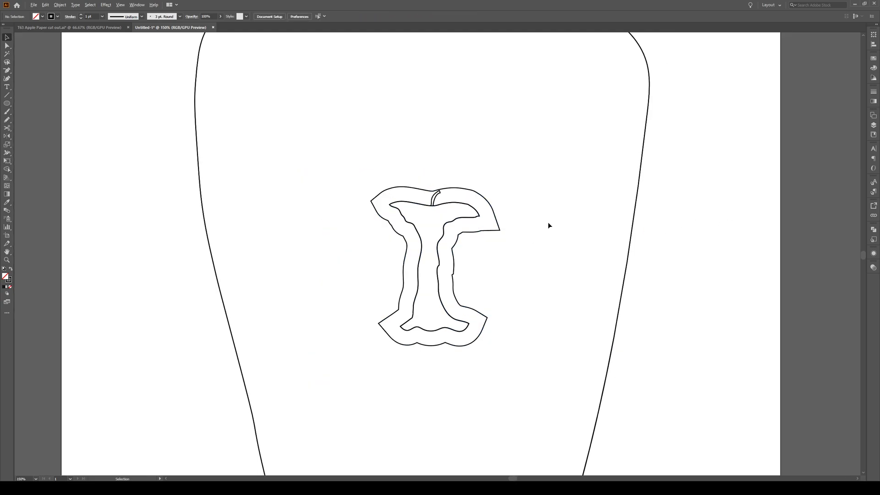
key("ctrl+minus")
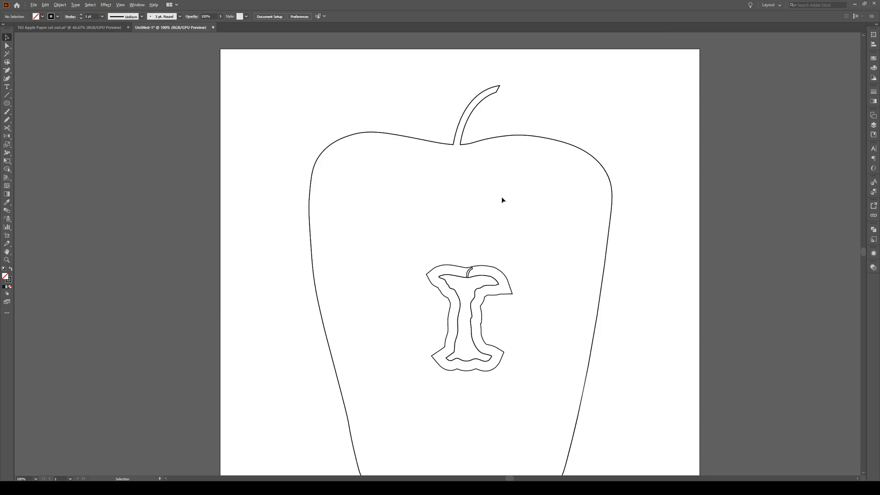
left_click(493, 158)
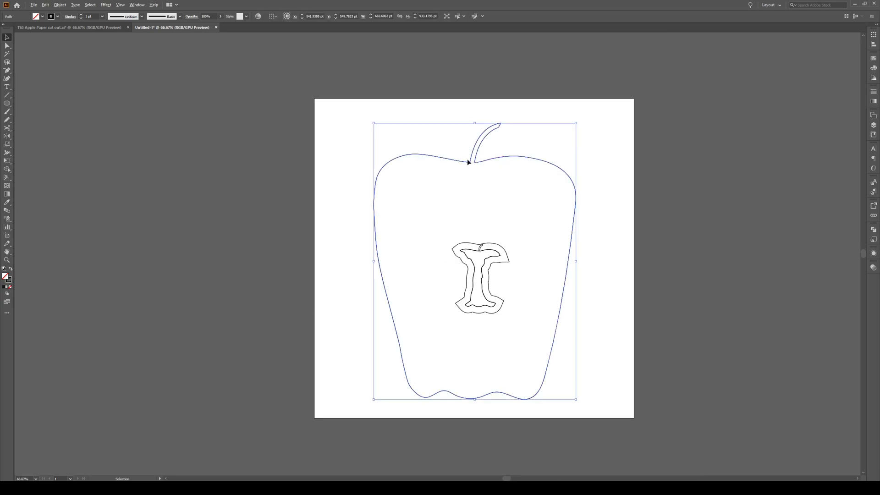
scroll(472, 161, "up", 3)
left_click_drag(484, 172, 539, 173, "alt")
key("a")
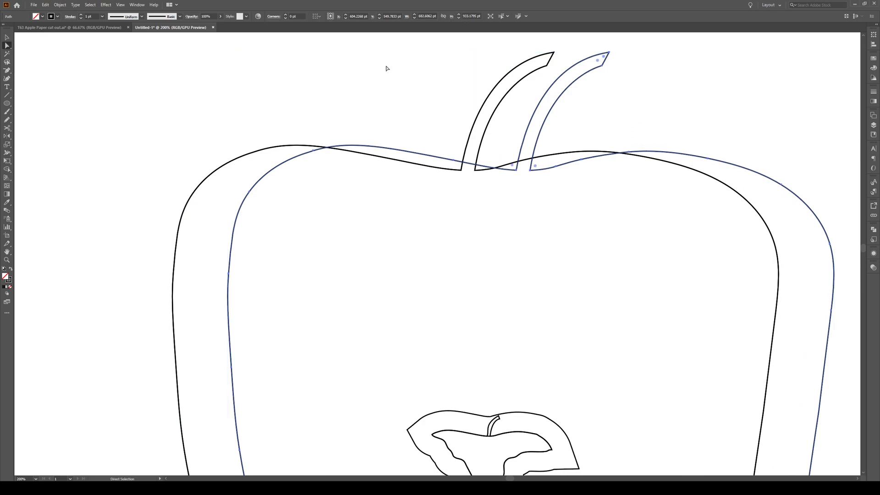
key("minus")
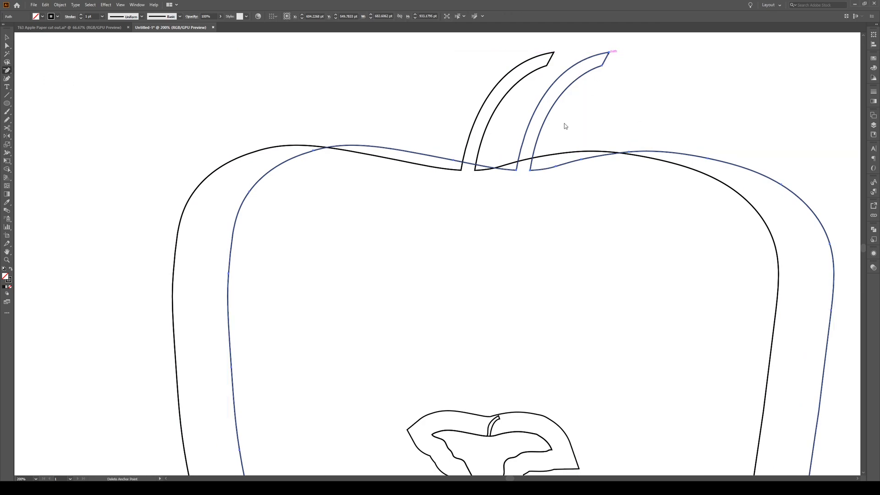
left_click(608, 52)
left_click(602, 67)
- Smooth the copy's top edge where the stem was removed and place the stemless apple exactly over the original outline
key("a")
left_click_drag(516, 169, 517, 172)
left_click_drag(544, 80, 506, 170)
key("v")
left_click(578, 137)
left_click(551, 129)
scroll(501, 157, "down", 2)
scroll(507, 165, "down", 3)
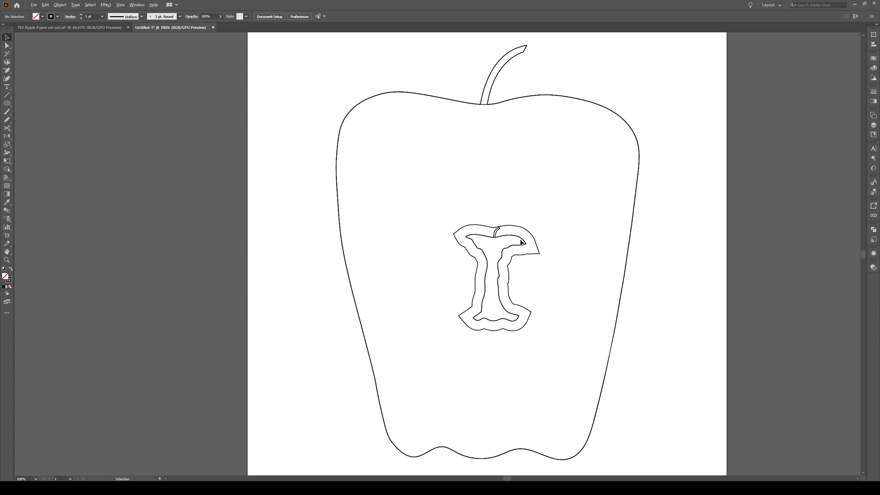
- Fill the stemless apple body with bright red, keeping its black outline
left_click(498, 257)
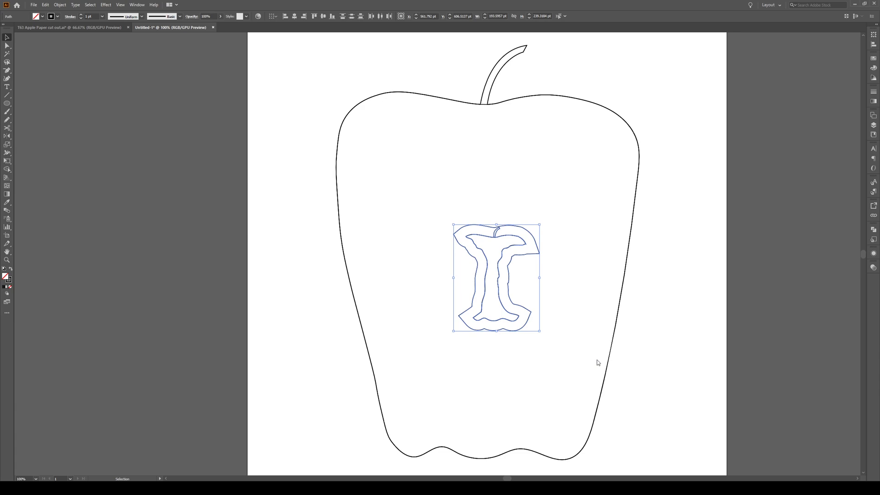
left_click(683, 284)
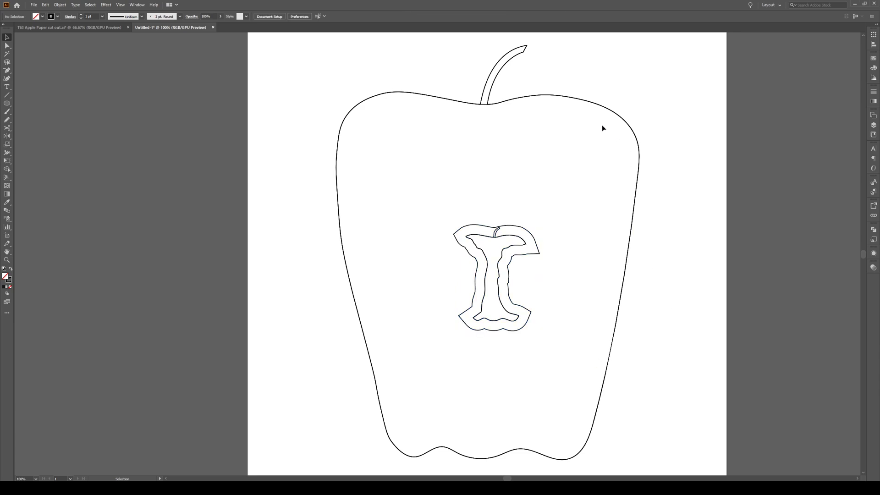
left_click(482, 104)
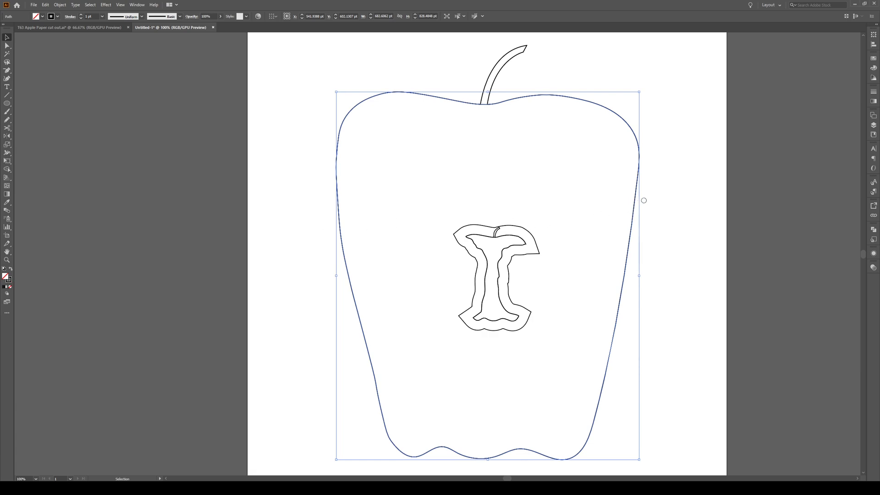
key("comma")
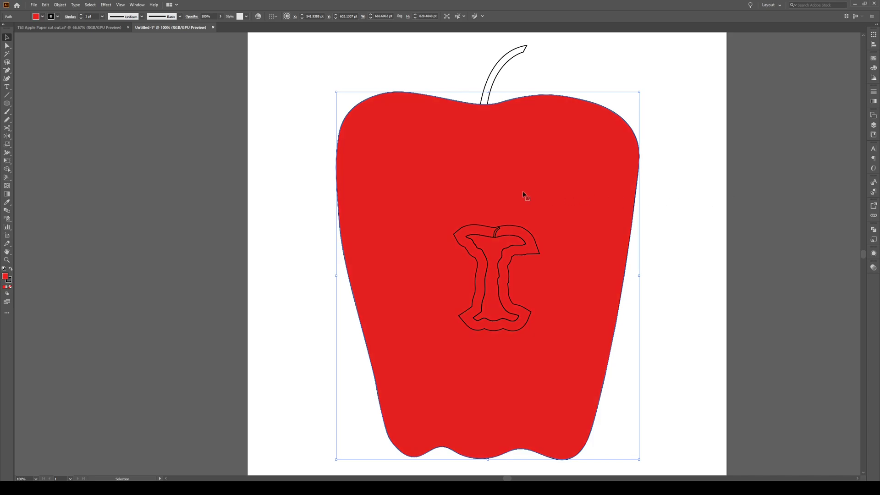
left_click(230, 211)
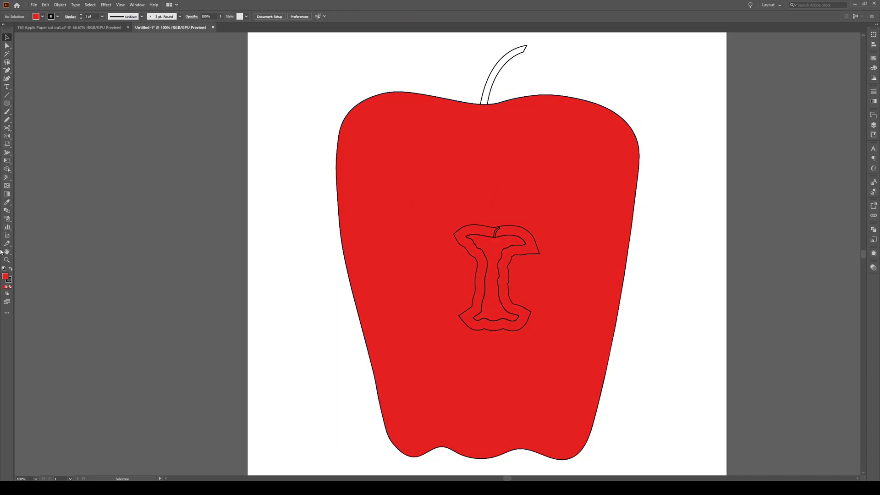
- Give the stemless inner core a near-black fill and no stroke
left_click(9, 282)
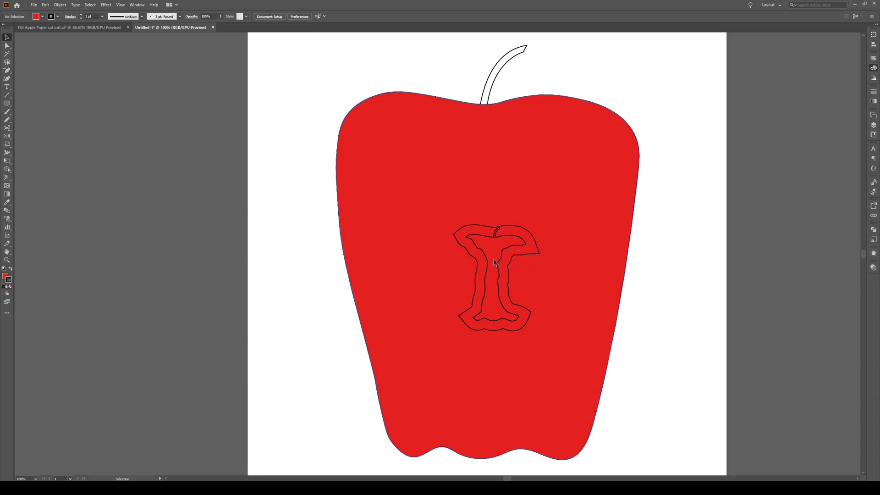
left_click(509, 249)
left_click(507, 251)
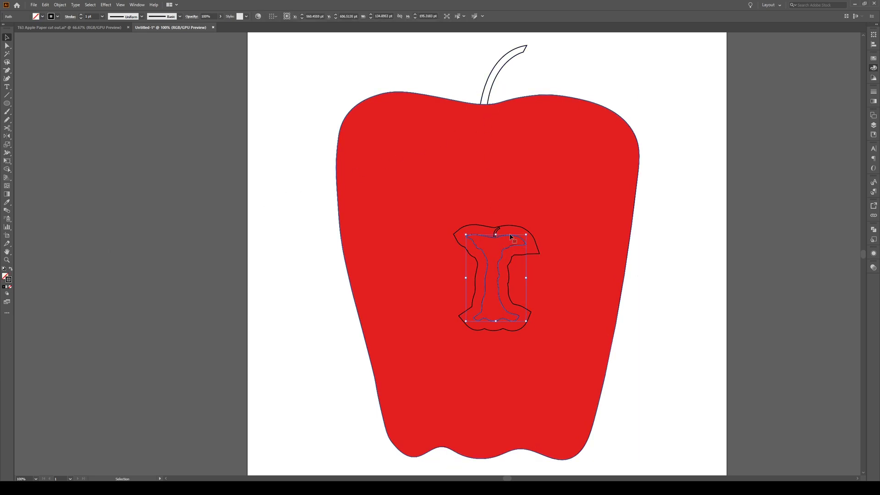
left_click(10, 268)
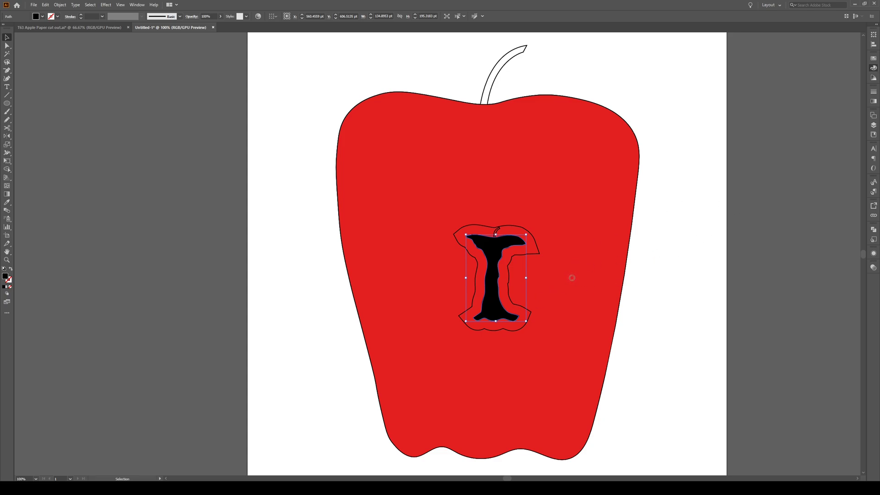
left_click(699, 220)
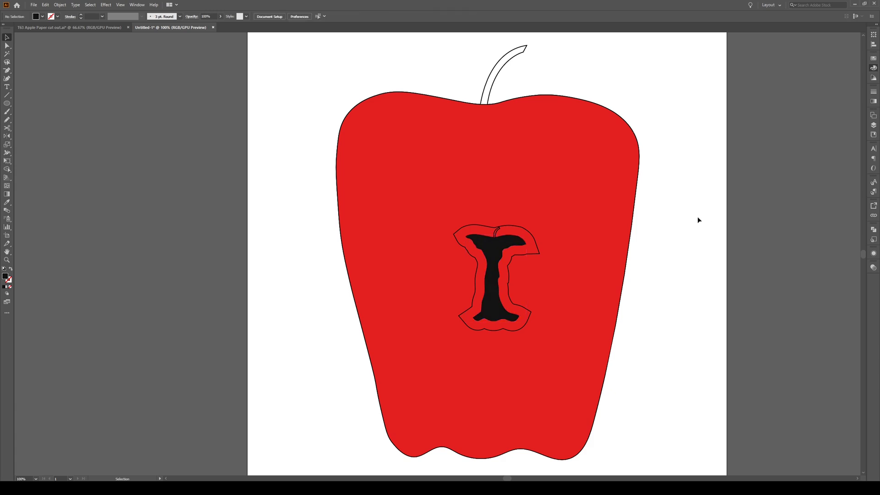
- Copy the inner core's stroke-free fill to the offset outline around it and lighten that fill to dark grey
left_click(514, 260)
key("i")
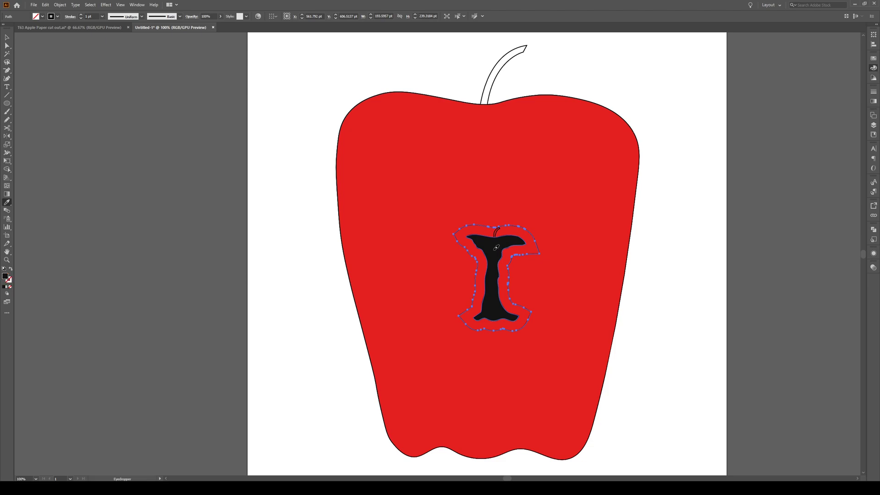
left_click(496, 248)
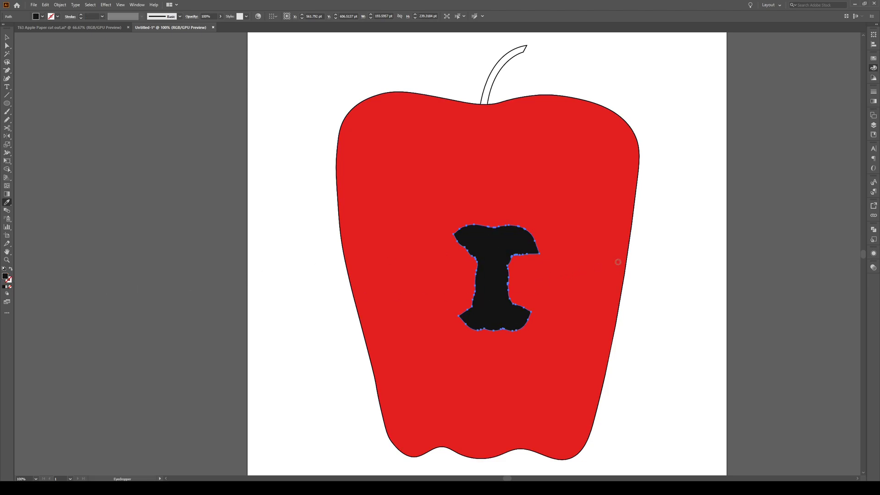
left_click(727, 199)
key("v")
left_click(710, 232)
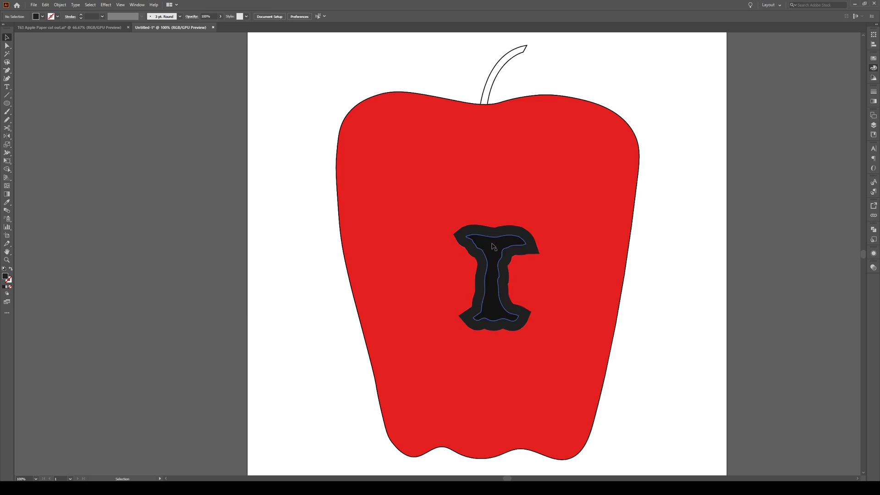
- Delete the stemless inner core and give the core with the stem a near-black fill without a stroke
left_click(493, 246)
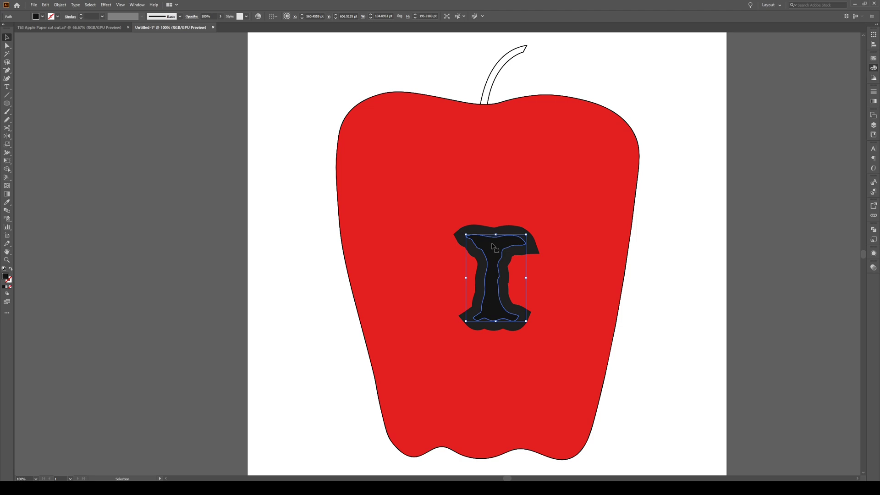
key("Delete")
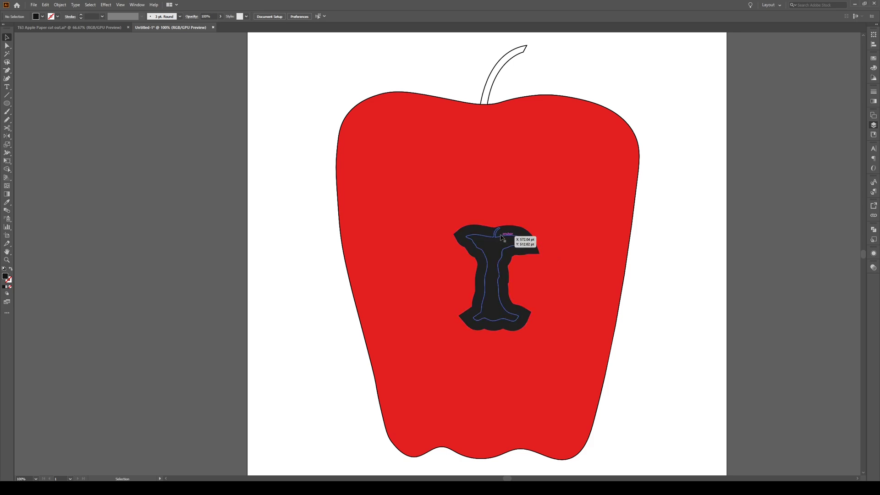
left_click(501, 237)
key("i")
left_click(479, 252)
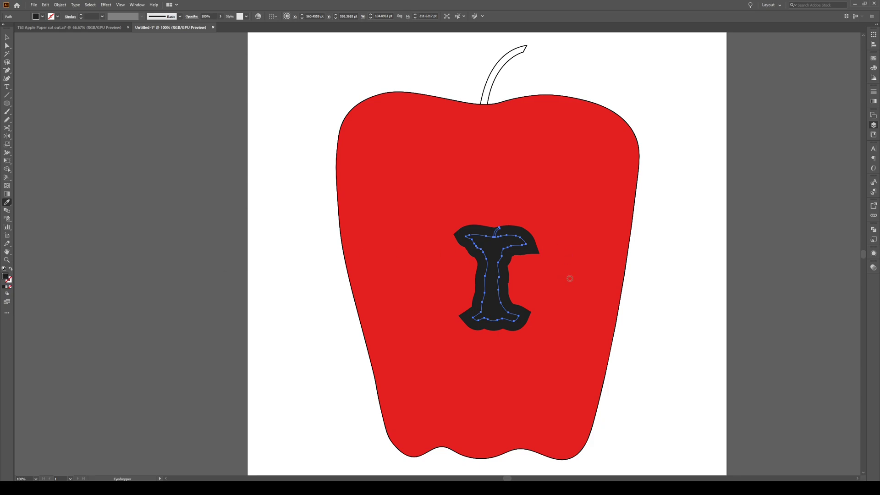
left_click(728, 201)
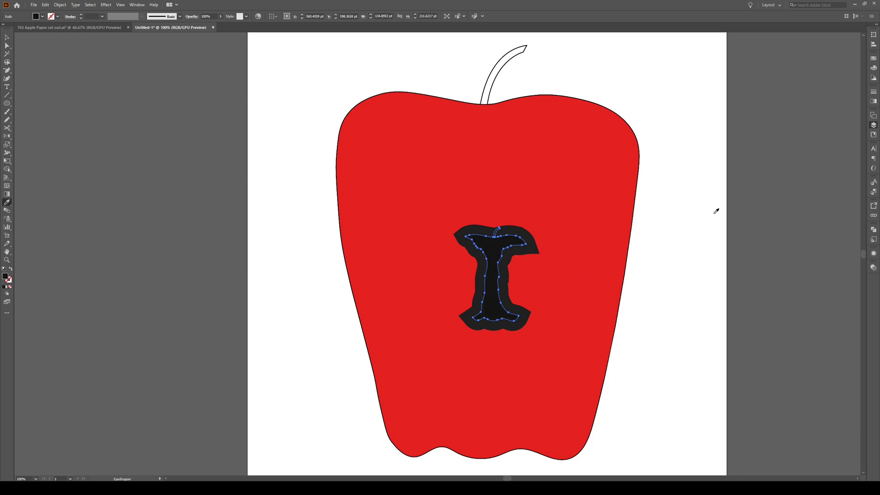
key("v")
left_click(660, 245)
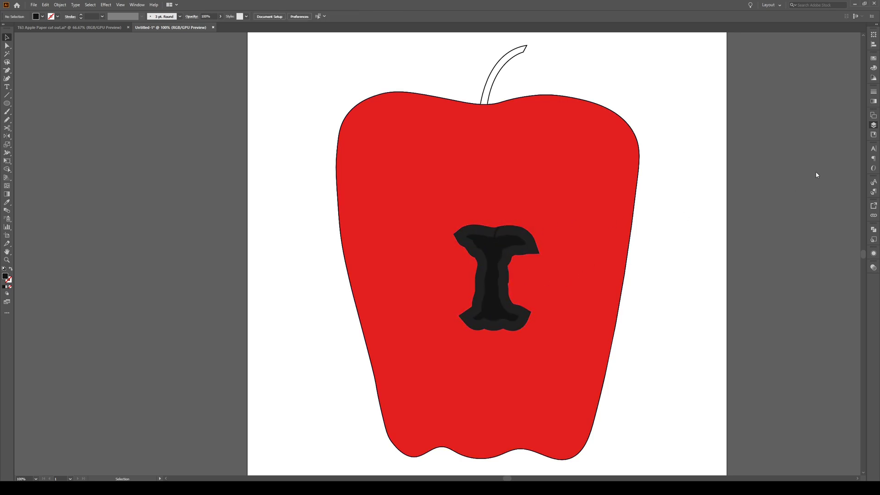
- Blend the dark grey offset outline with the red apple body into stepped layers, reducing the number of blend steps
left_click(509, 260)
left_click(572, 187)
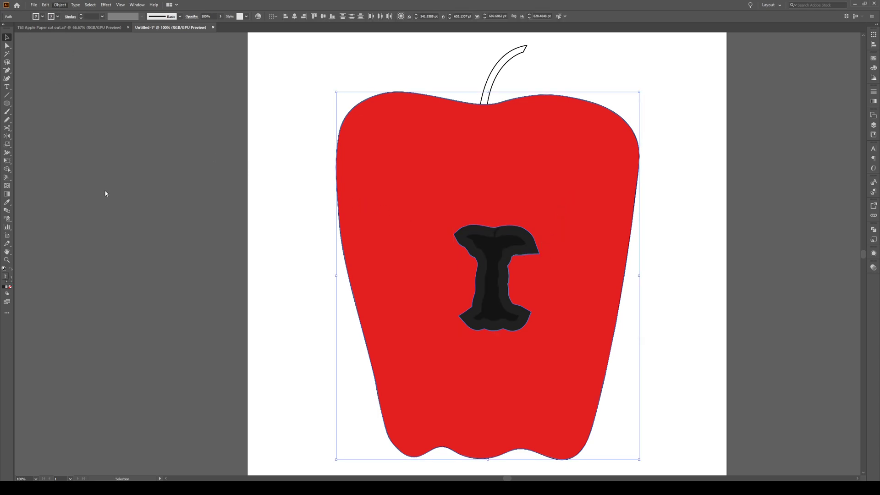
key("ctrl+alt+b")
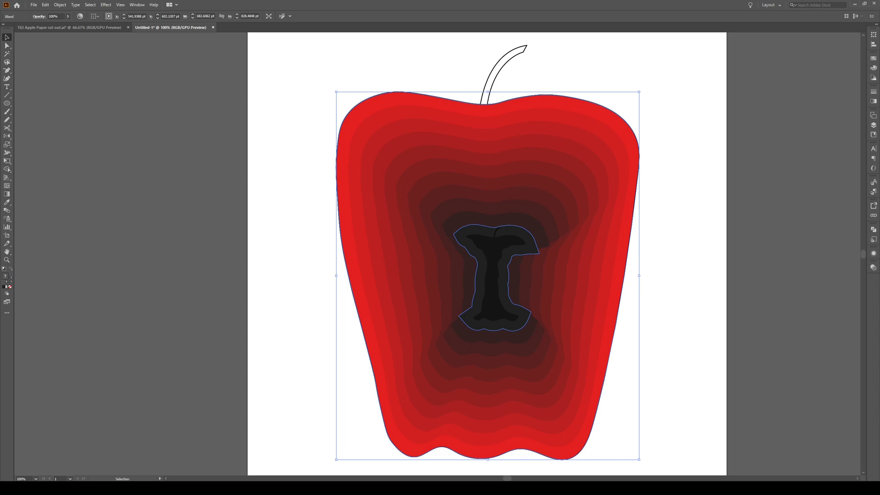
key("ctrl+z")
key("ctrl+z")
left_click(704, 290)
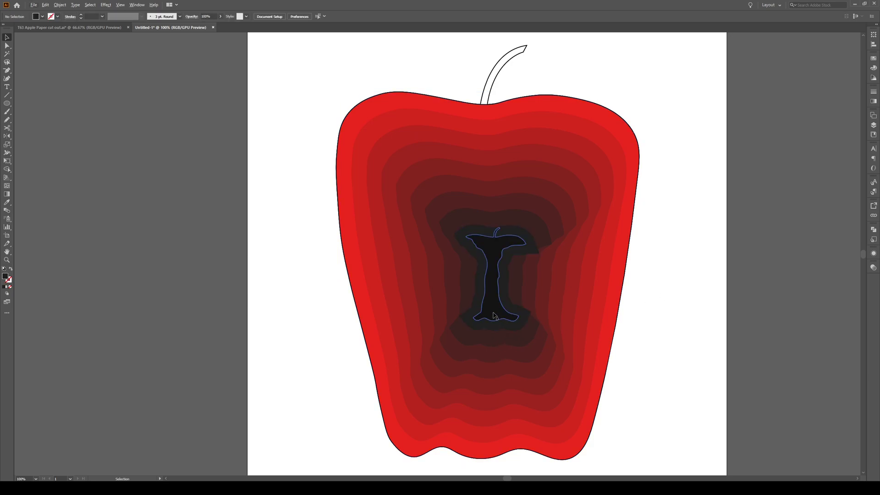
- Try moving the dark grey offset outline down and to the left inside the isolated blend
left_click(503, 280)
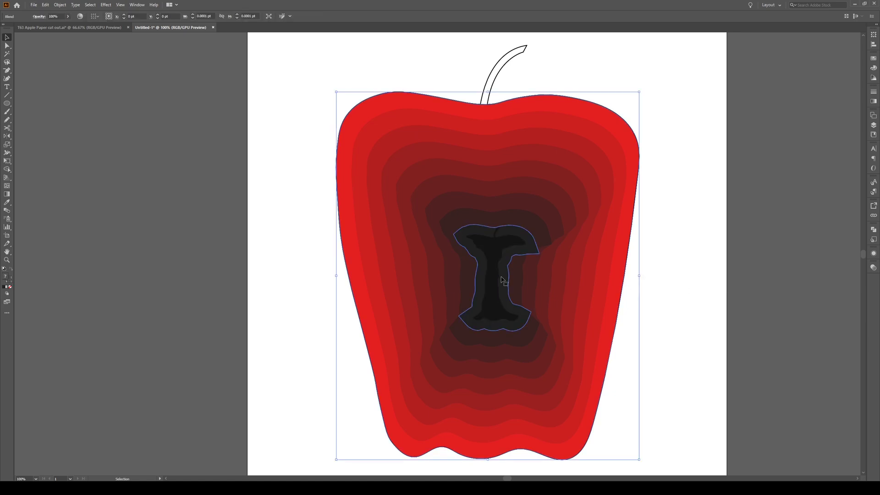
double_click(504, 279)
left_click_drag(496, 273, 486, 281)
key("a")
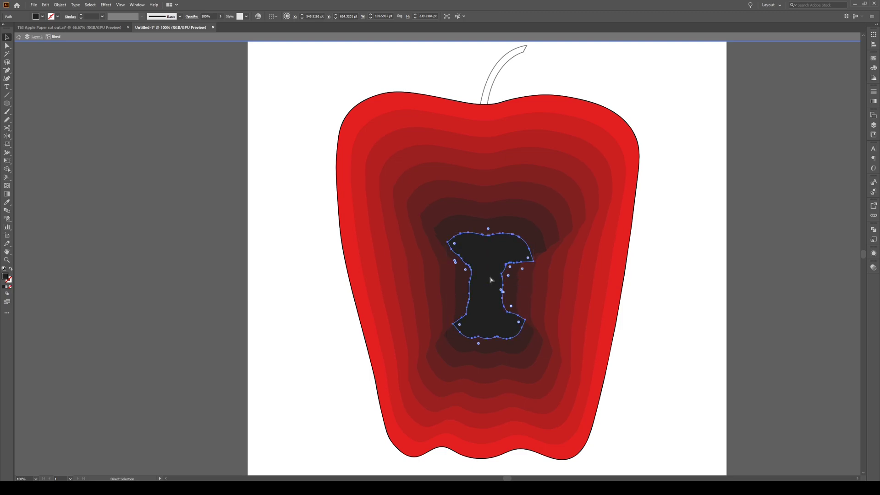
left_click(676, 271)
key("v")
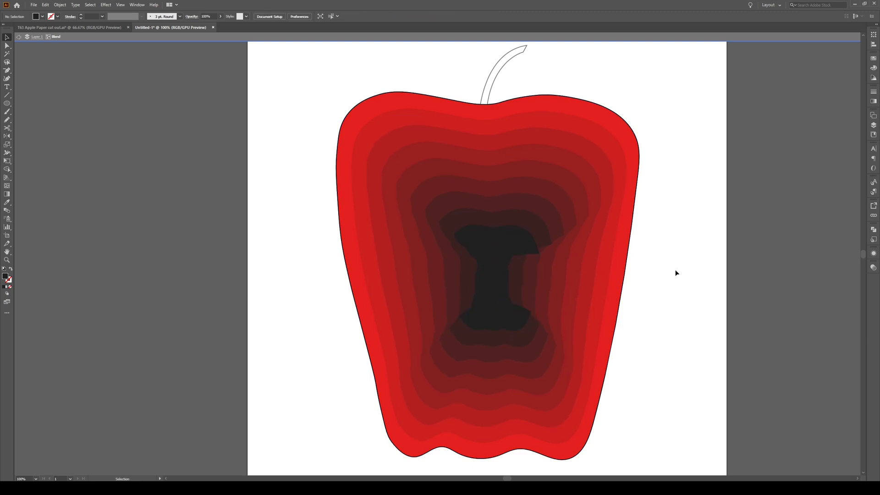
key("Escape")
- Expand the apple blend and ungroup it into separate layer shapes
left_click(535, 253)
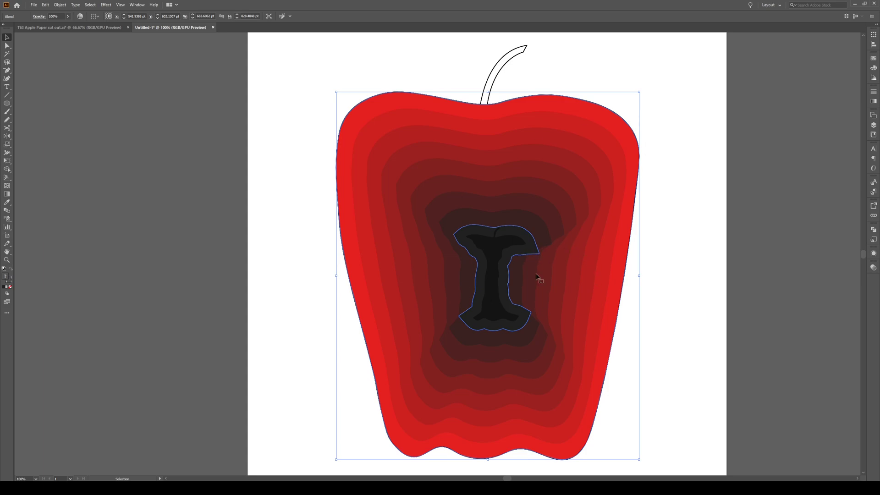
left_click(689, 268)
left_click(509, 275)
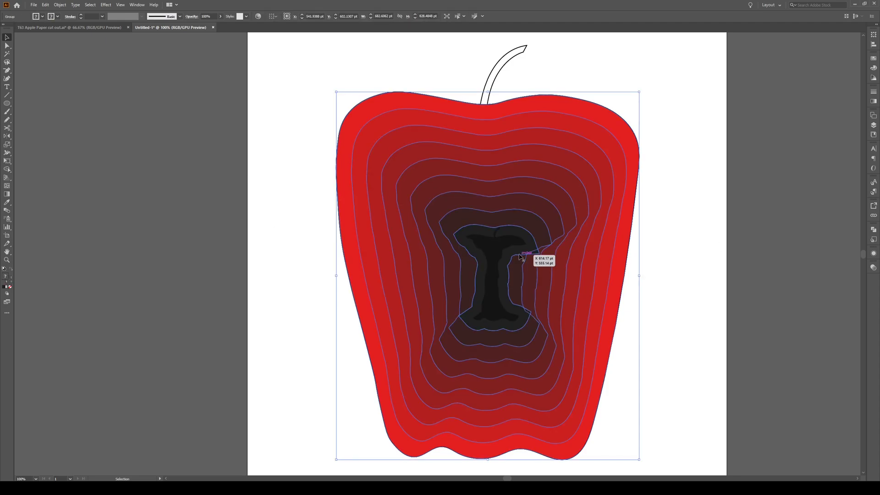
left_click(668, 299)
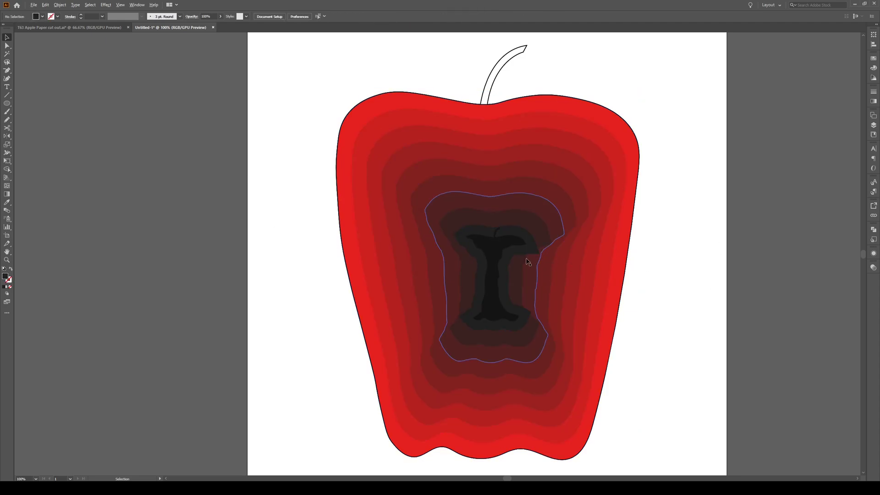
- Pull the dark grey outline's upper-right corner anchor about 9 pt left and 19 pt up, and move the neighbouring lower anchor inward
scroll(538, 240, "up", 4)
left_click(537, 239)
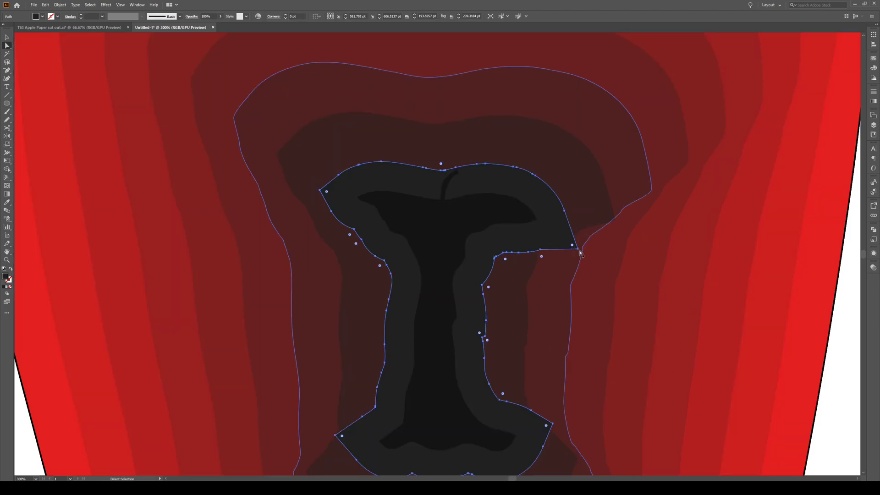
key("a")
left_click_drag(577, 251, 566, 225)
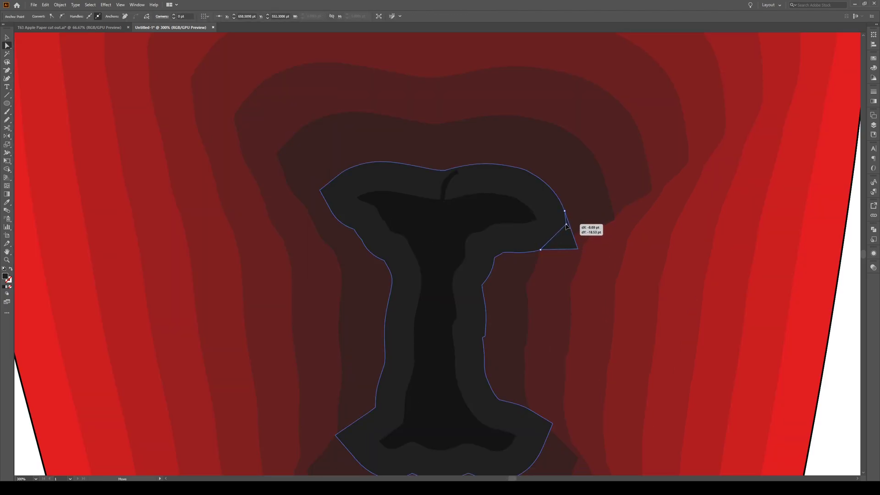
left_click(541, 252)
left_click_drag(541, 251, 517, 253)
scroll(556, 255, "down", 2)
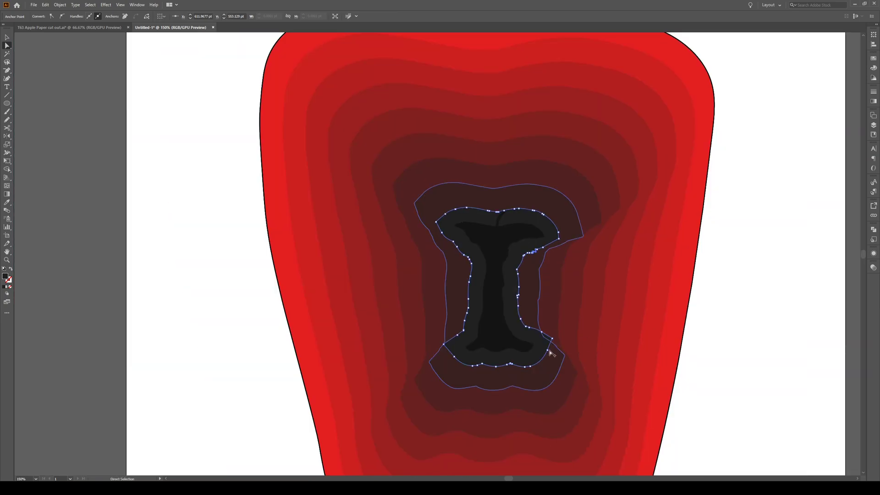
- Pull the lower-right and lower-left corner anchors of the dark grey outline inward and shift the neighbouring anchors to match
scroll(564, 348, "up", 2)
left_click_drag(549, 348, 539, 360)
left_click(558, 324)
left_click_drag(559, 324, 542, 340)
left_click_drag(537, 310, 510, 304)
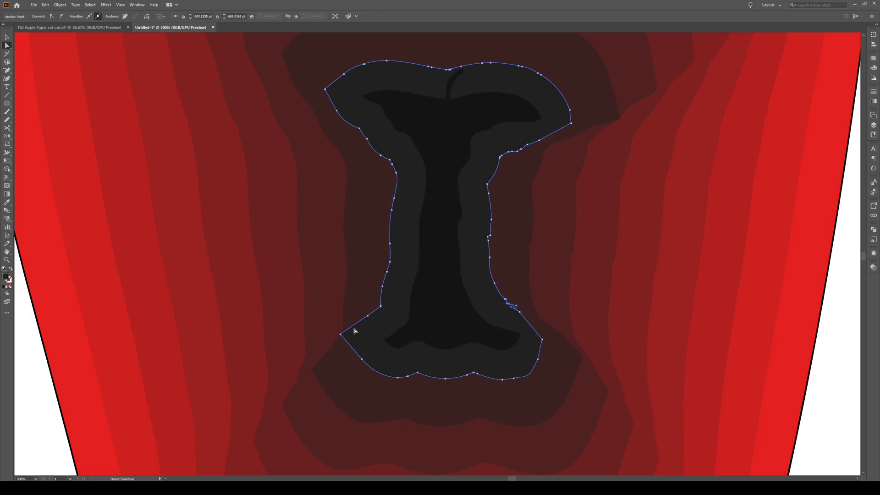
left_click_drag(342, 336, 370, 364)
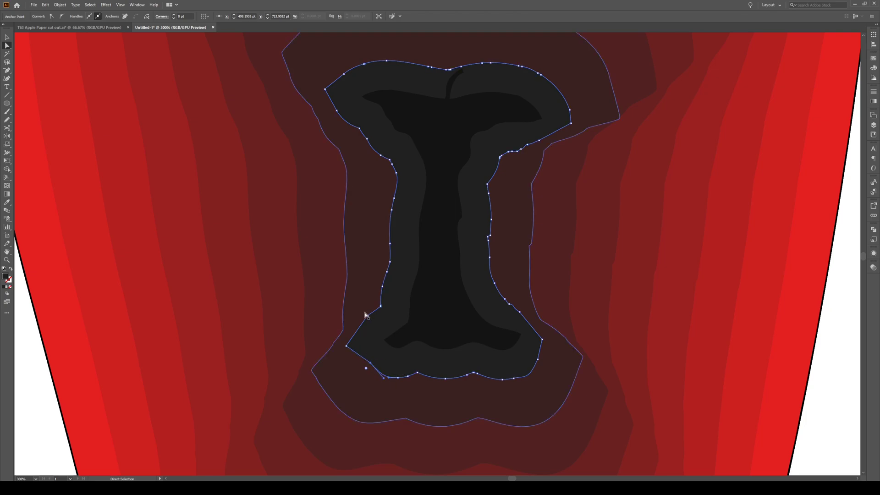
left_click_drag(366, 316, 366, 327)
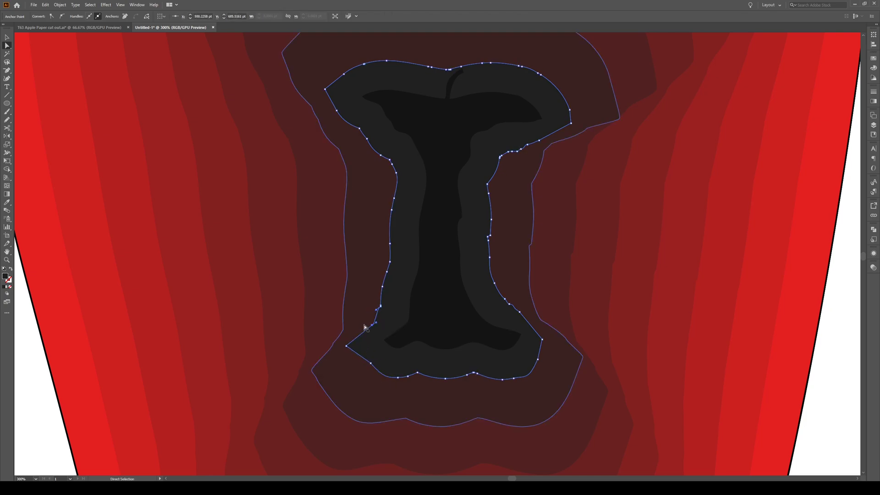
- Move the upper-right corner anchor of the dark brown layer around the core about 1 pt left and 4 pt up, and deselect it
scroll(365, 327, "down", 2)
scroll(473, 225, "up", 2)
left_click(497, 215)
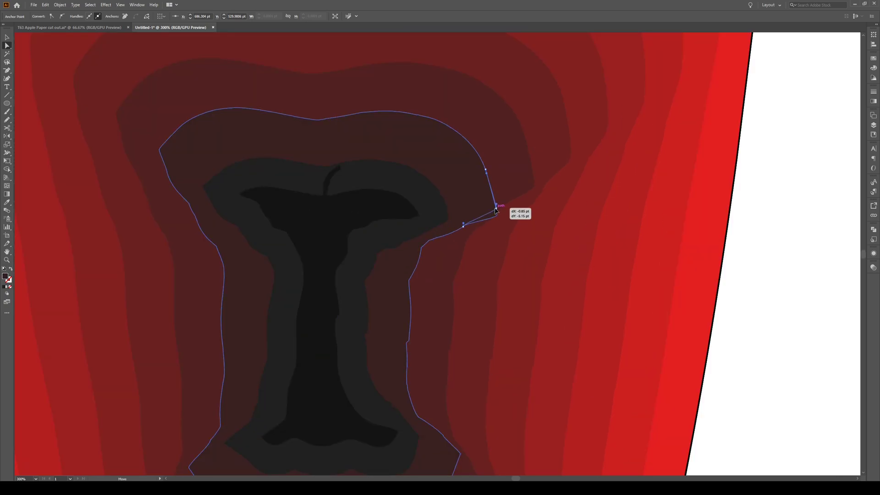
scroll(531, 205, "down", 2)
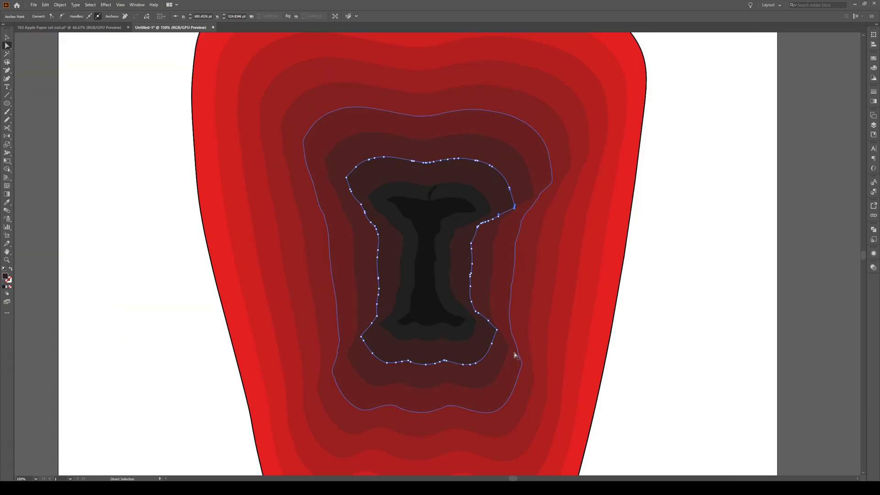
scroll(370, 349, "down", 1)
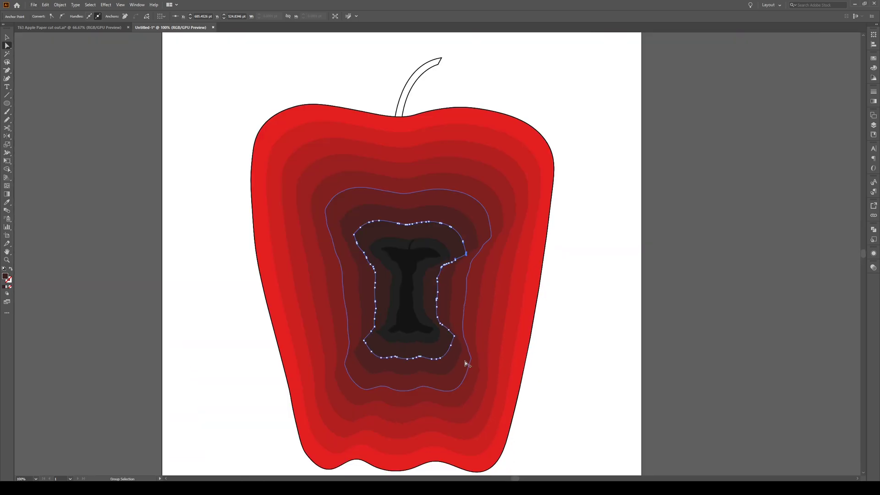
key("v")
left_click(623, 173)
scroll(622, 171, "down", 1)
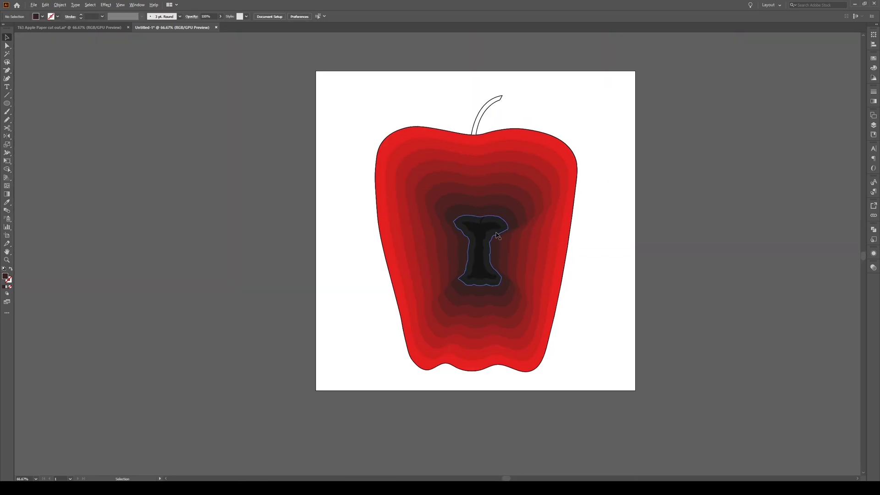
scroll(482, 260, "up", 1)
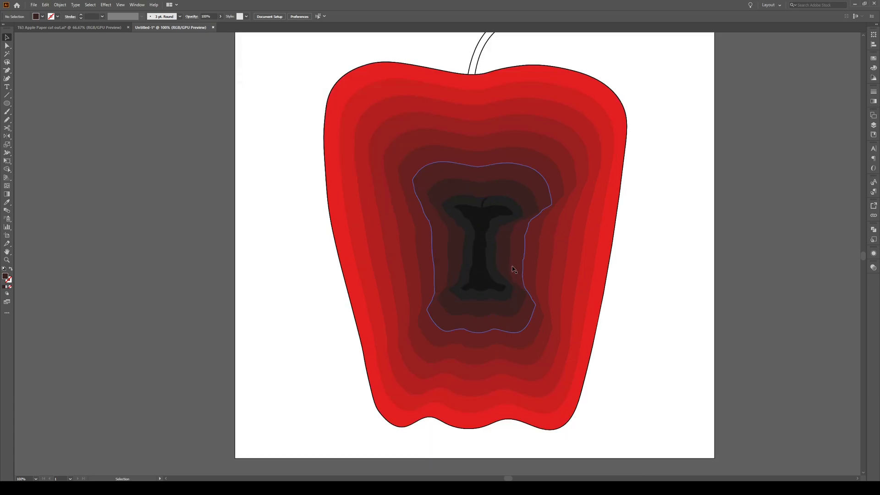
scroll(600, 272, "down", 1)
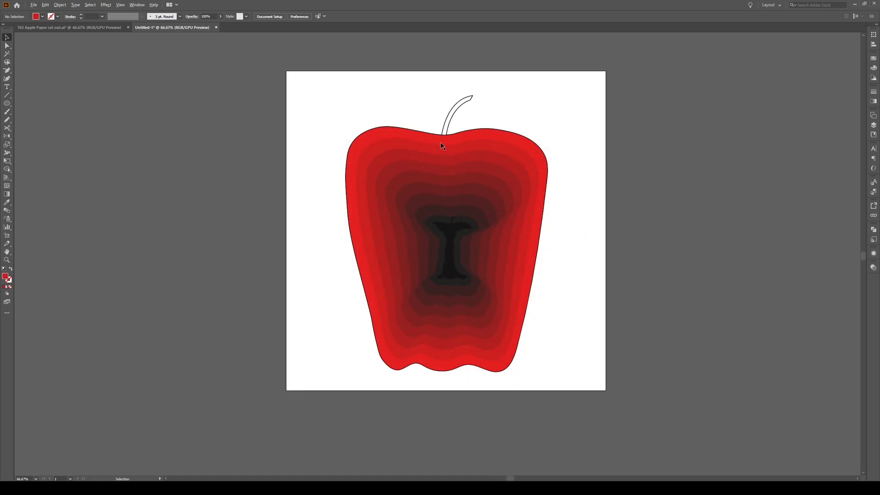
scroll(443, 164, "up", 2)
scroll(443, 144, "up", 1)
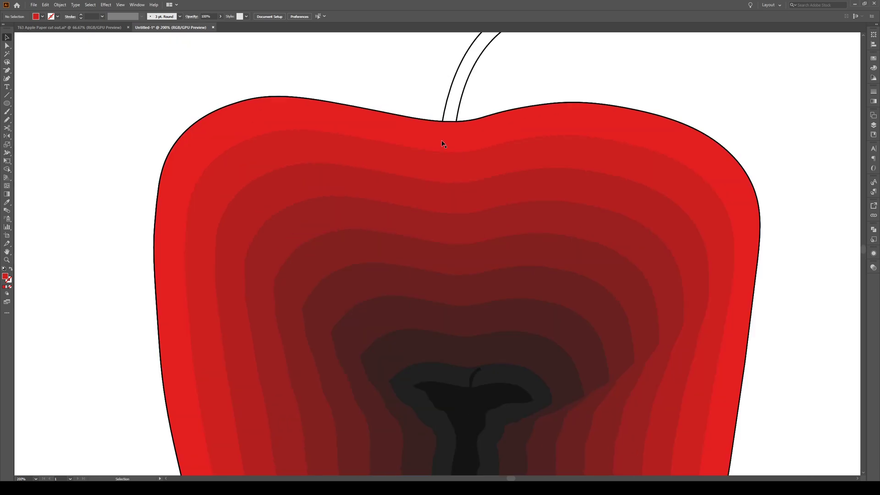
scroll(422, 138, "up", 1)
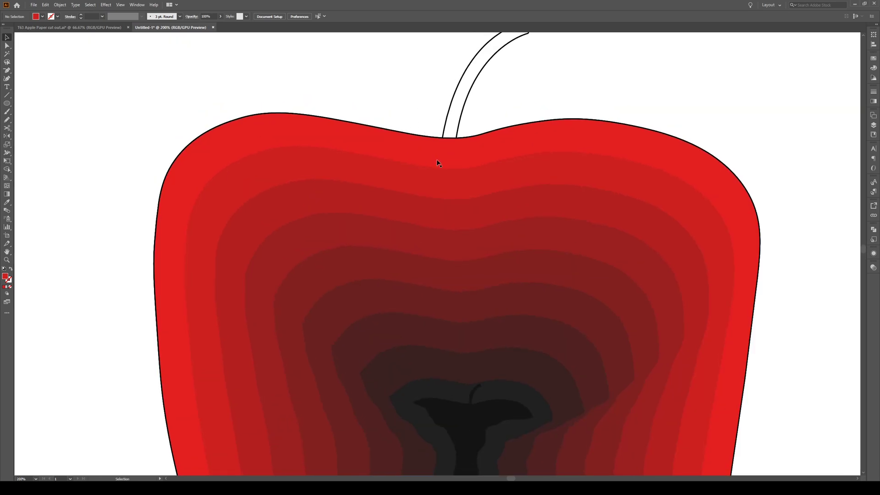
left_click(439, 155)
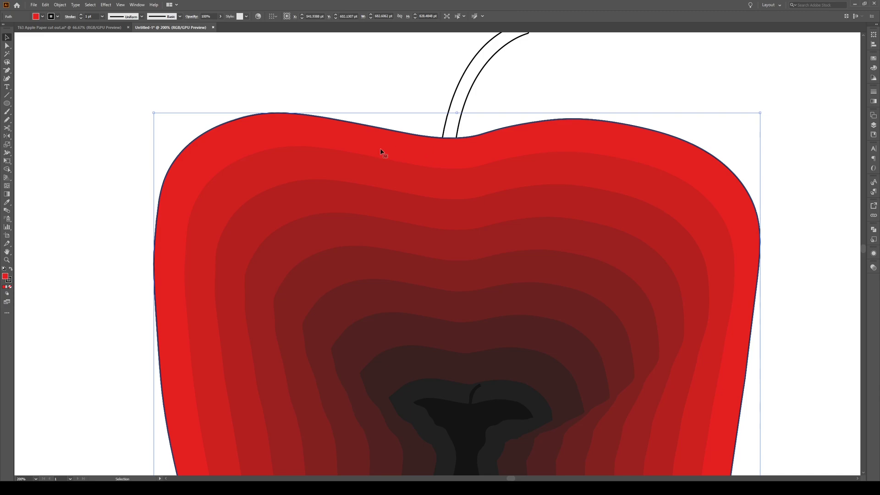
double_click(458, 163)
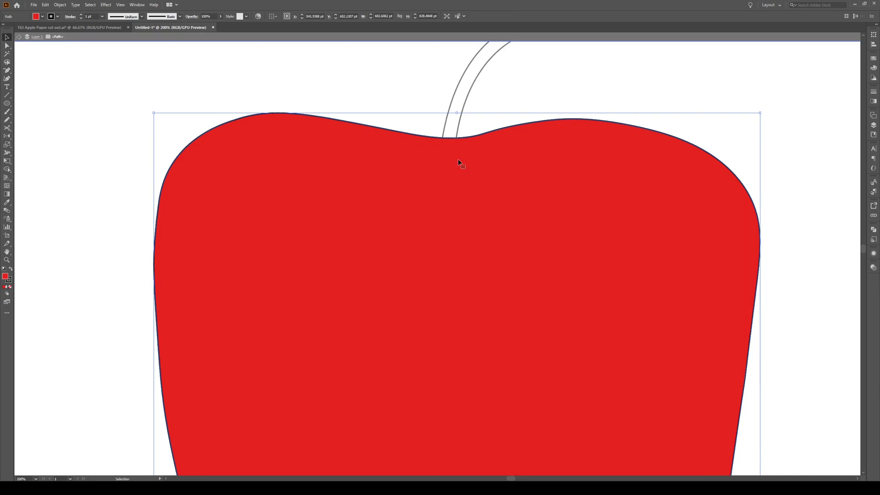
left_click(123, 153)
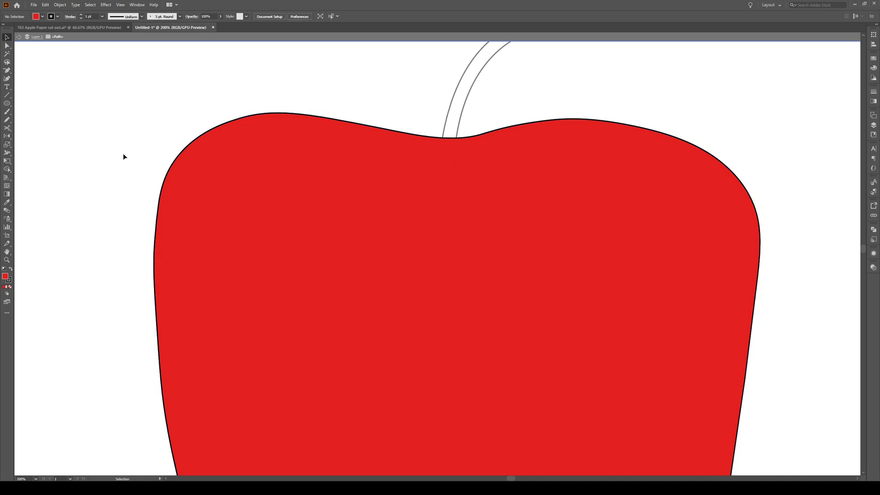
double_click(122, 126)
- Redraw the top-centre edge of the first red layer inside the apple body as a wavy contour with the Pencil tool
left_click(435, 175)
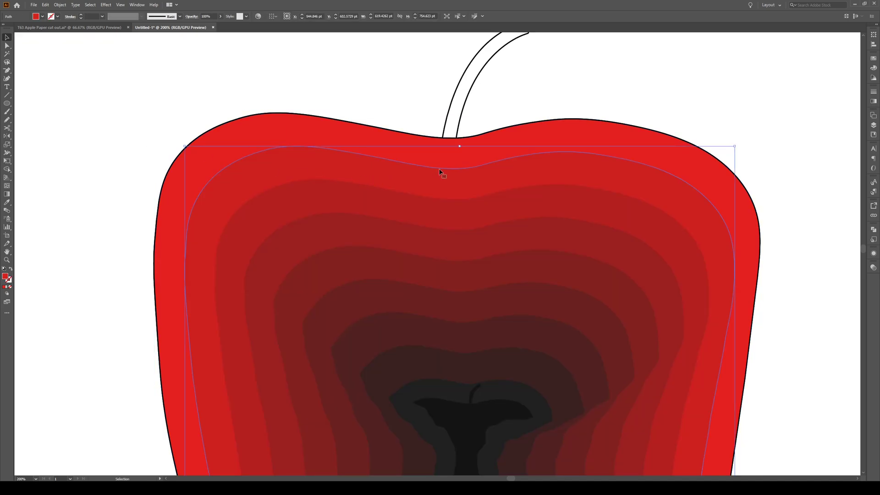
key("ctrl+plus")
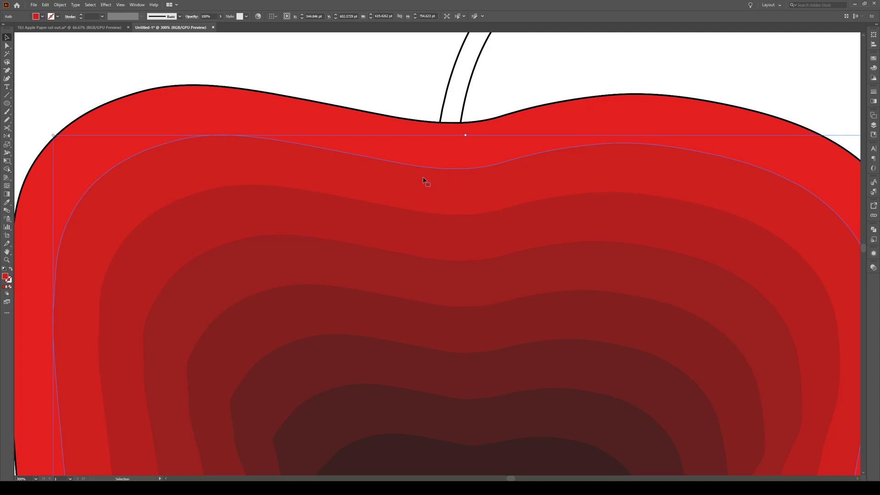
key("n")
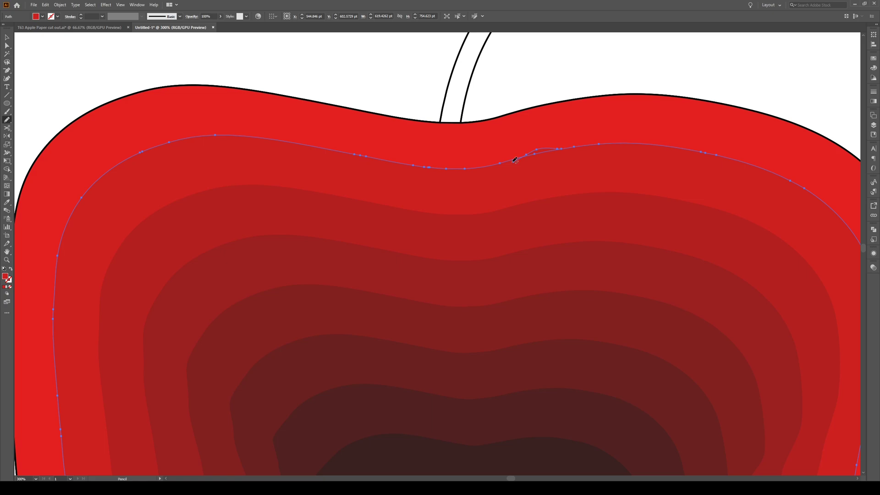
key("ctrl+z")
left_click_drag(470, 167, 470, 167)
left_click_drag(302, 145, 294, 143)
left_click_drag(521, 164, 491, 162)
key("v")
- Reshape the top-centre edge of the second inner red layer into a wavy contour with pencil strokes
left_click(416, 234)
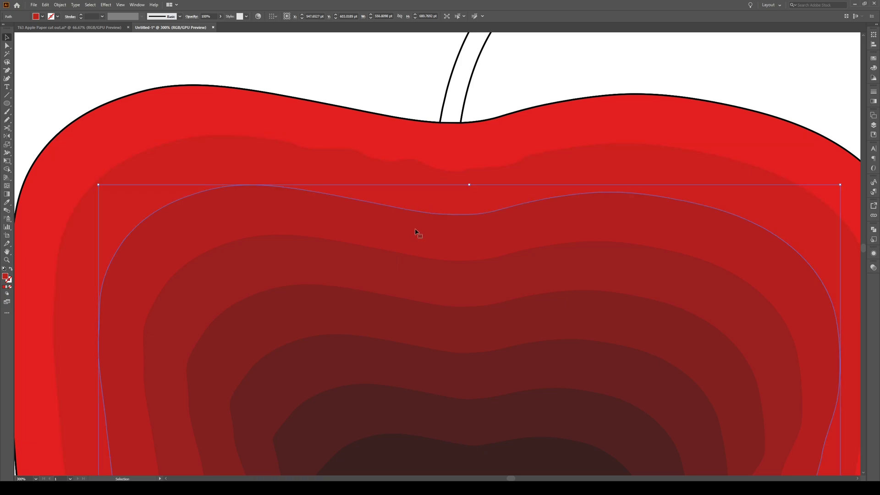
key("n")
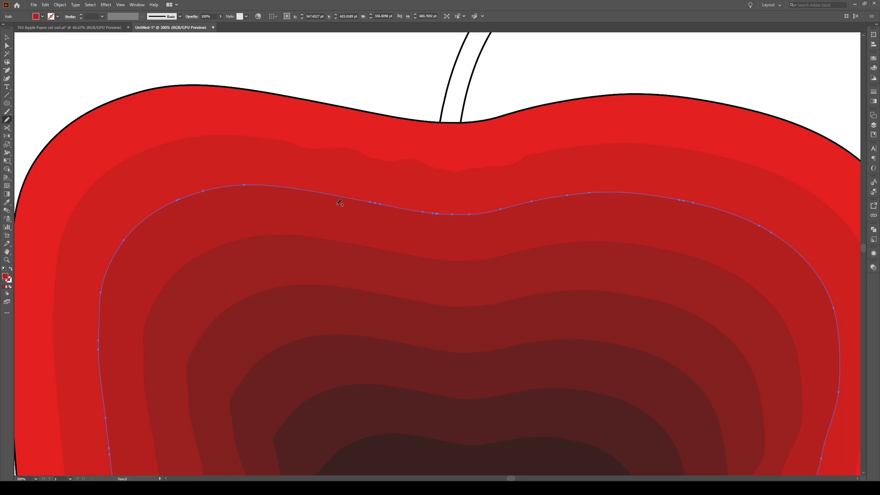
left_click_drag(369, 204, 411, 210)
mouse_move(334, 197)
left_mouse_down()
mouse_move(375, 198)
mouse_move(413, 211)
left_mouse_up()
mouse_move(562, 196)
left_mouse_down()
mouse_move(517, 186)
mouse_move(466, 215)
mouse_move(475, 214)
left_mouse_up()
- Reshape the top edge of the third inner red layer into an irregular wavy contour with the Pencil tool
scroll(473, 213, "down", 3)
key("v")
left_click(463, 215)
key("n")
left_click_drag(596, 183, 500, 198)
left_click_drag(400, 190, 475, 202)
scroll(472, 202, "down", 1)
left_click_drag(364, 173, 301, 160)
- Redraw the top edge of the fourth inner layer as a wavy contour with a pencil stroke
scroll(369, 179, "down", 1)
key("v")
left_click(366, 202)
key("n")
mouse_move(541, 202)
left_mouse_down()
mouse_move(459, 226)
mouse_move(340, 196)
mouse_move(383, 204)
left_mouse_up()
- Reshape the top edge of the fifth inner layer with two wavy pencil strokes
scroll(404, 206, "down", 3)
key("v")
left_click(291, 208)
key("n")
left_click_drag(278, 208, 339, 195)
left_click_drag(602, 200, 417, 207)
- Redraw the top edges of the two dark brown layers nearest the dark grey outline as wavy contours
key("v")
left_click(324, 251)
key("n")
mouse_move(307, 260)
left_mouse_down()
mouse_move(332, 264)
mouse_move(392, 244)
mouse_move(501, 260)
mouse_move(581, 249)
mouse_move(471, 269)
mouse_move(344, 262)
left_mouse_up()
scroll(573, 271, "down", 3)
left_click(548, 276, "ctrl")
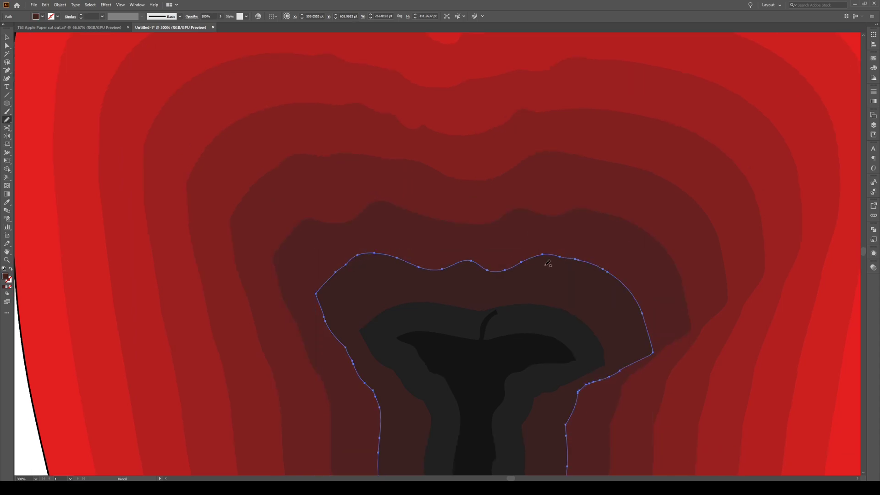
- Redraw the top edge of the dark grey outline as a wavy contour with the Pencil tool
scroll(550, 265, "down", 4)
left_click(569, 250, "ctrl")
mouse_move(568, 248)
left_mouse_down()
mouse_move(483, 234)
mouse_move(446, 248)
mouse_move(395, 238)
mouse_move(428, 248)
mouse_move(558, 242)
mouse_move(519, 257)
mouse_move(451, 253)
mouse_move(389, 221)
left_mouse_up()
- Redraw the bottom edges of the two dark brown layers nearest the dark grey outline as wavy contours
scroll(568, 243, "down", 10)
left_click(615, 235, "ctrl")
mouse_move(611, 255)
left_mouse_down()
mouse_move(548, 294)
mouse_move(418, 286)
mouse_move(347, 240)
left_mouse_up()
left_click(404, 312, "ctrl")
left_click_drag(321, 288, 460, 344)
mouse_move(625, 312)
left_mouse_down()
mouse_move(482, 330)
mouse_move(449, 321)
left_mouse_up()
- Reshape the lower-left and lower-right corners of the dark grey outline with freehand pencil strokes
key("v")
left_click(426, 234, "ctrl")
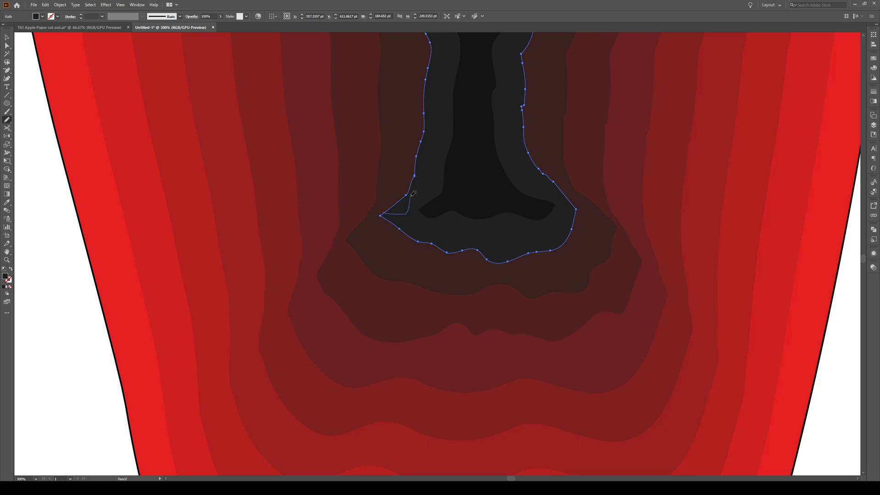
left_click_drag(573, 198, 535, 161)
left_click_drag(544, 251, 576, 216)
- Redraw the bottom edges of the fourth, third and second inner red layers as irregular wavy contours with the Pencil tool
scroll(508, 353, "down", 1)
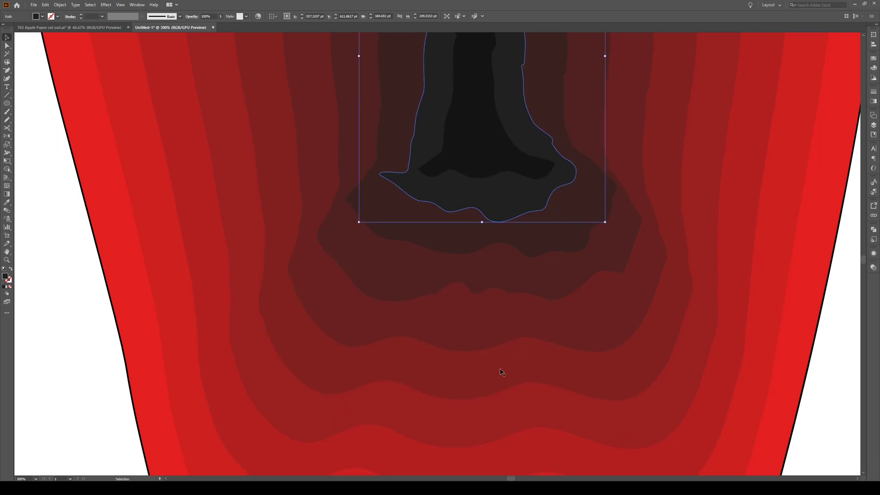
left_click(500, 366, "ctrl")
scroll(404, 357, "down", 1)
mouse_move(302, 332)
left_mouse_down()
mouse_move(318, 324)
mouse_move(454, 340)
mouse_move(512, 329)
mouse_move(661, 329)
mouse_move(406, 335)
mouse_move(292, 323)
mouse_move(366, 355)
mouse_move(468, 348)
mouse_move(656, 355)
mouse_move(701, 302)
left_mouse_up()
left_click(495, 383, "ctrl")
scroll(459, 366, "down", 1)
left_click(495, 386, "ctrl")
scroll(440, 372, "down", 1)
mouse_move(301, 356)
left_mouse_down()
mouse_move(694, 344)
mouse_move(701, 330)
left_mouse_up()
- Redraw the bottom edge of the outermost inner red layer as a wavy contour, replacing the first attempt, and deselect everything
left_click(495, 386, "ctrl")
mouse_move(582, 389)
left_mouse_down()
mouse_move(533, 369)
mouse_move(398, 402)
left_mouse_up()
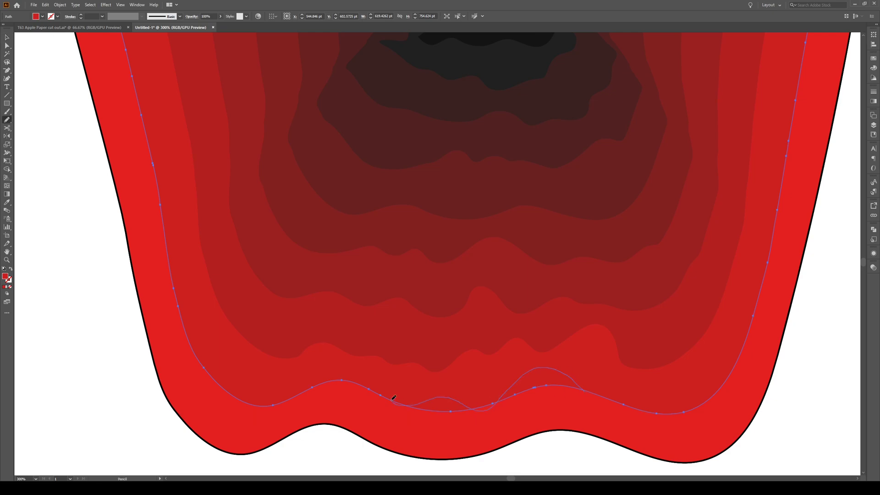
key("ctrl+z")
mouse_move(587, 391)
left_mouse_down()
mouse_move(459, 405)
mouse_move(298, 393)
left_mouse_up()
key("v")
key("ctrl+shift+a")
scroll(362, 371, "down", 3)
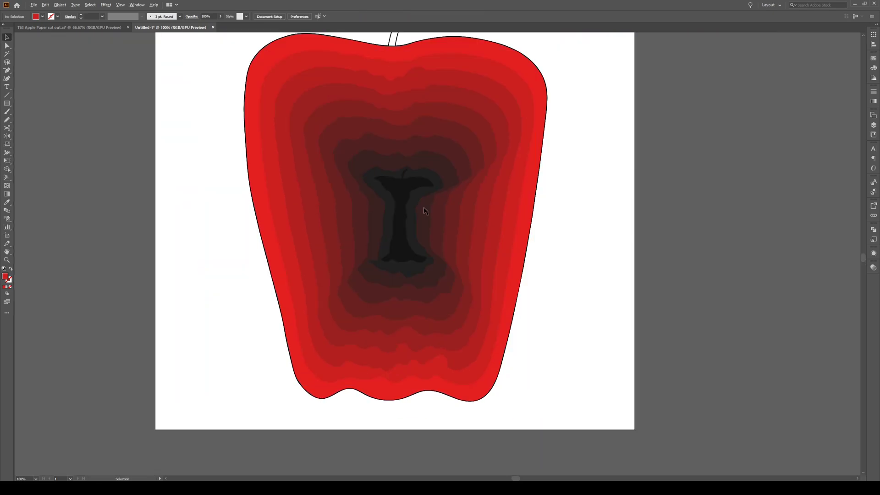
- Redraw the left side of a dark inner layer near the core with a pencil stroke
scroll(389, 250, "up", 3)
scroll(361, 267, "up", 2)
left_click(365, 257)
key("n")
mouse_move(355, 285)
left_mouse_down()
mouse_move(372, 264)
mouse_move(379, 171)
left_mouse_up()
- Nudge individual anchors on the dark layer's contour near the core to refine its shape
scroll(591, 175, "down", 2)
scroll(439, 231, "up", 2)
key("a")
left_click(450, 249)
left_click_drag(468, 255, 478, 268)
left_click_drag(451, 249, 449, 259)
left_click(429, 279)
scroll(417, 283, "down", 2)
scroll(411, 271, "up", 2)
- Reshape the dark inner layer's left contour with two more pencil strokes and deselect the artwork
key("n")
mouse_move(392, 301)
left_mouse_down()
mouse_move(414, 293)
mouse_move(453, 233)
left_mouse_up()
mouse_move(478, 388)
left_mouse_down()
mouse_move(420, 318)
mouse_move(395, 312)
left_mouse_up()
scroll(469, 312, "down", 5)
key("v")
left_click(639, 304)
mouse_move(639, 304)
left_mouse_down()
mouse_move(588, 292)
mouse_move(583, 266)
left_mouse_up()
scroll(588, 293, "down", 1)
left_click(478, 110)
left_click(626, 80)
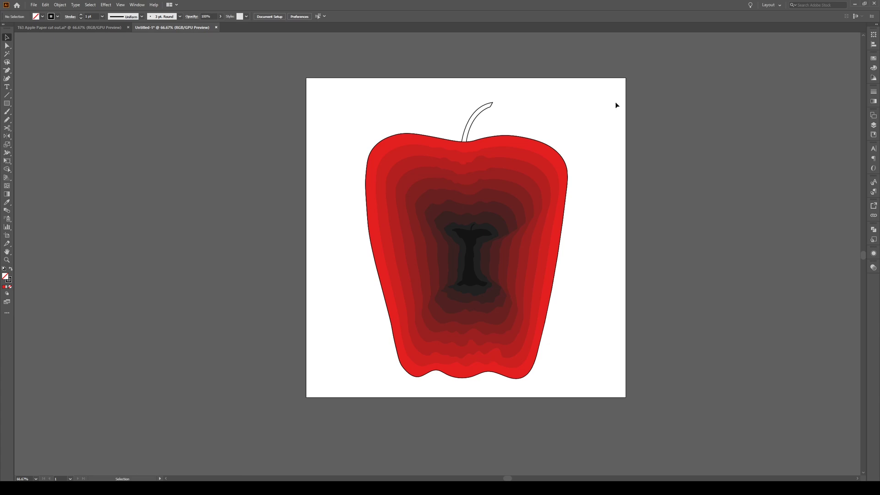
- Copy the apple body's red fill onto the unfilled apple-and-stem outline with the Eyedropper tool
left_click(467, 133)
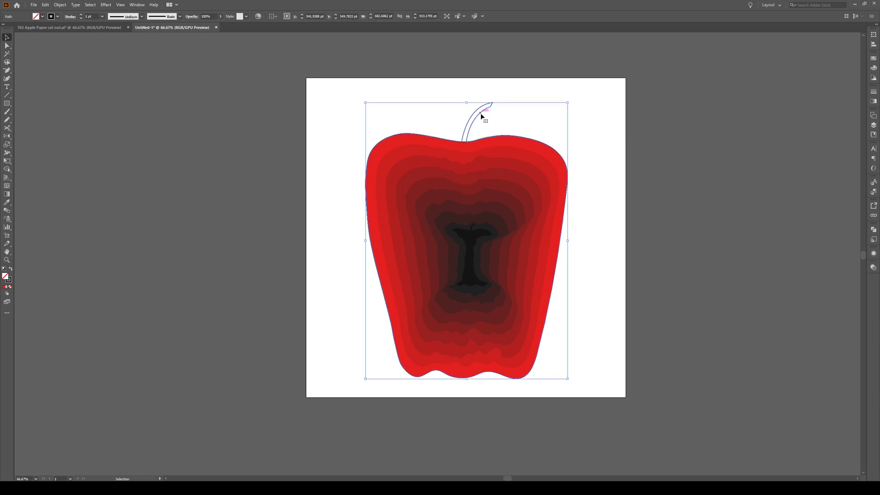
key("i")
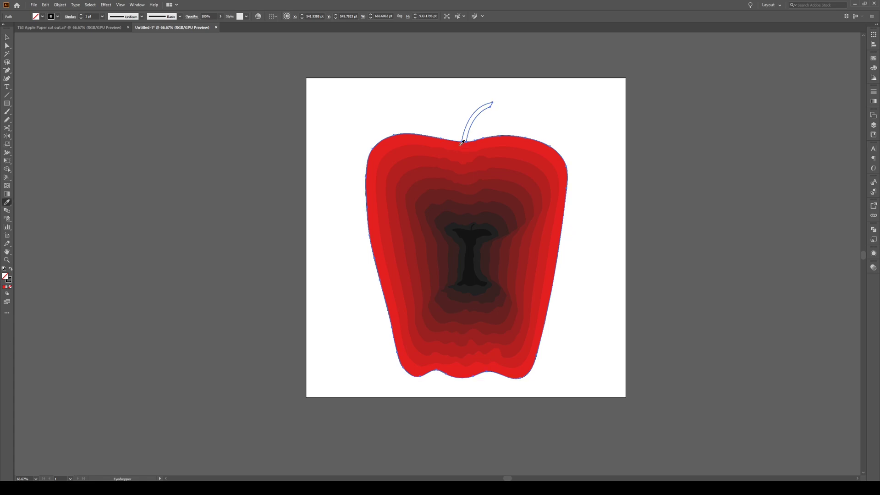
left_click(463, 143)
key("v")
left_click(508, 125)
- Remove the stroke from the red apple-and-stem outline shape and deselect it
left_click(466, 146)
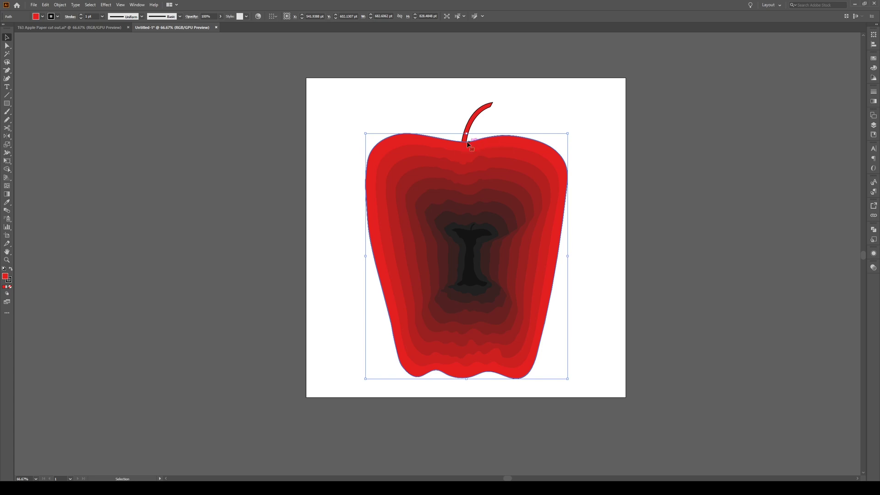
left_click(602, 119)
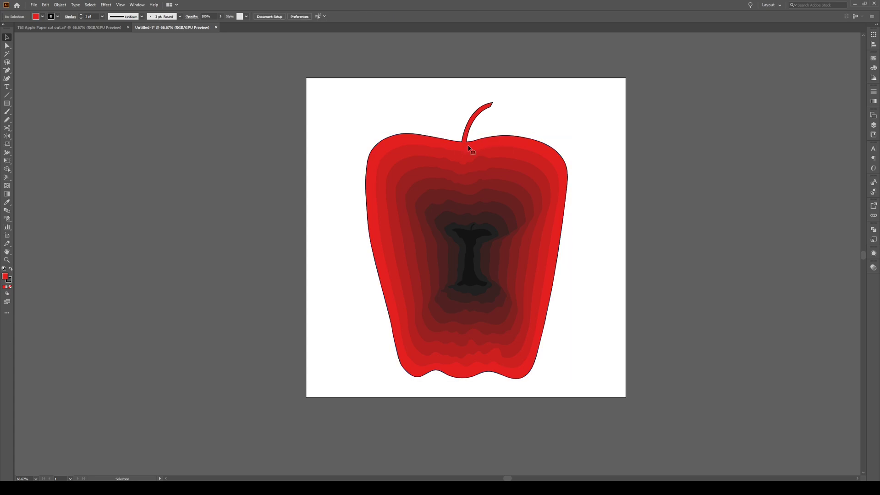
left_click(477, 125)
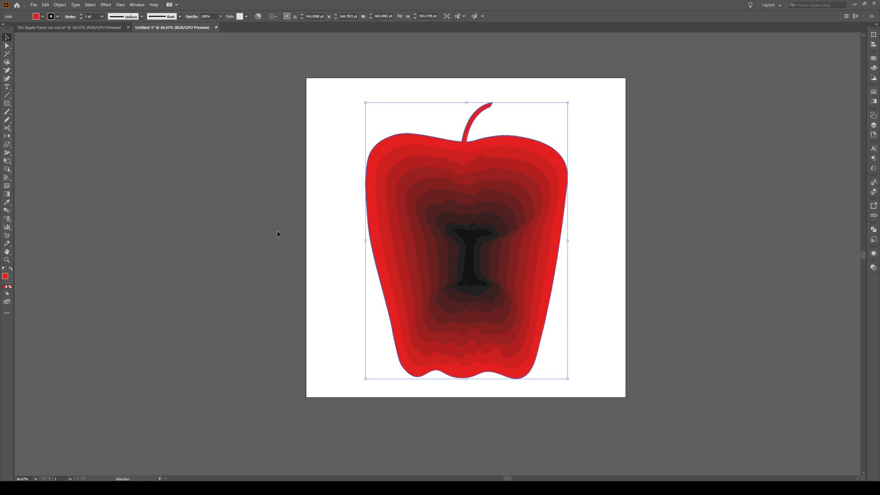
left_click(10, 288)
left_click(130, 246)
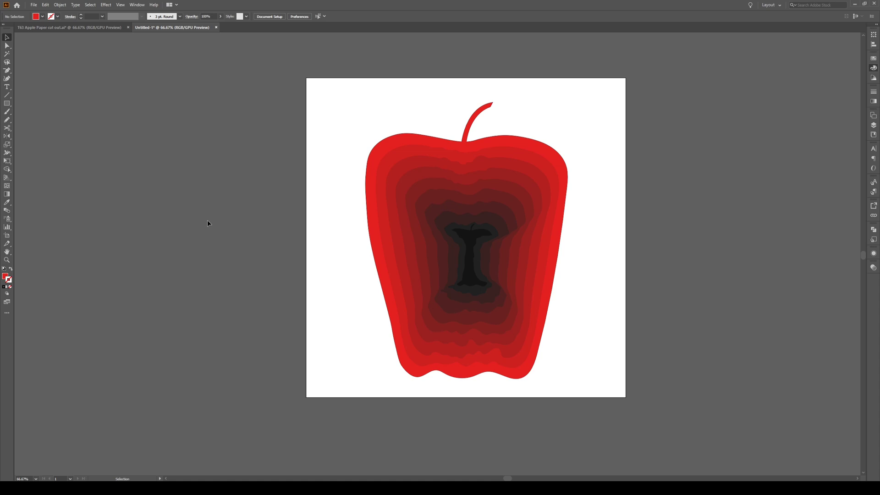
- Draw a 1080 by 1080 pt red rectangle over the whole artboard and send it to the back behind the apple
key("m")
left_click_drag(306, 397, 626, 78)
key("v")
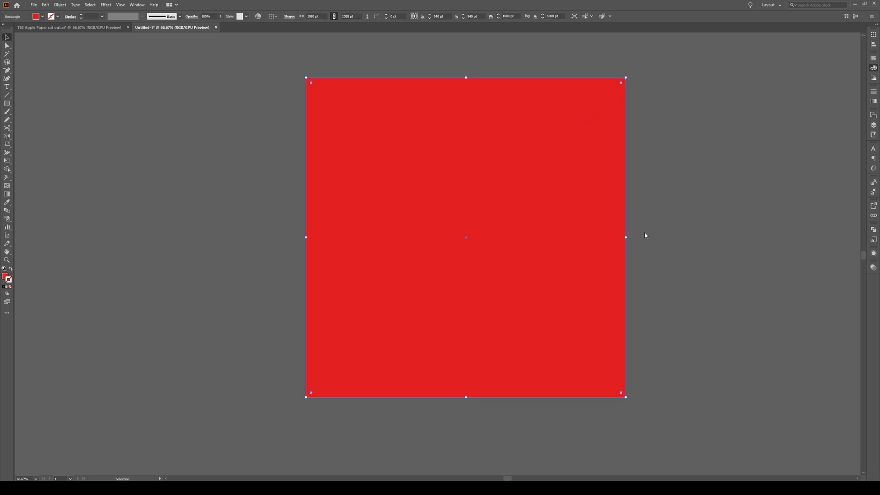
key("ctrl+shift+bracketleft")
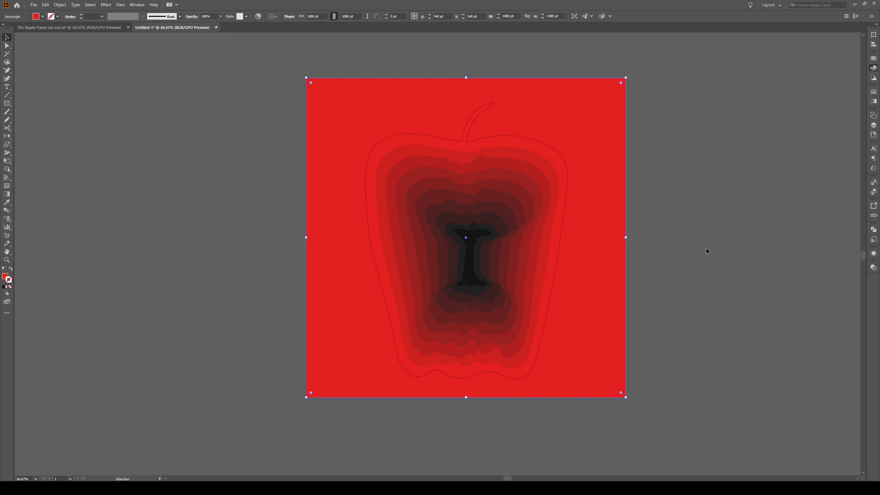
left_click(267, 245)
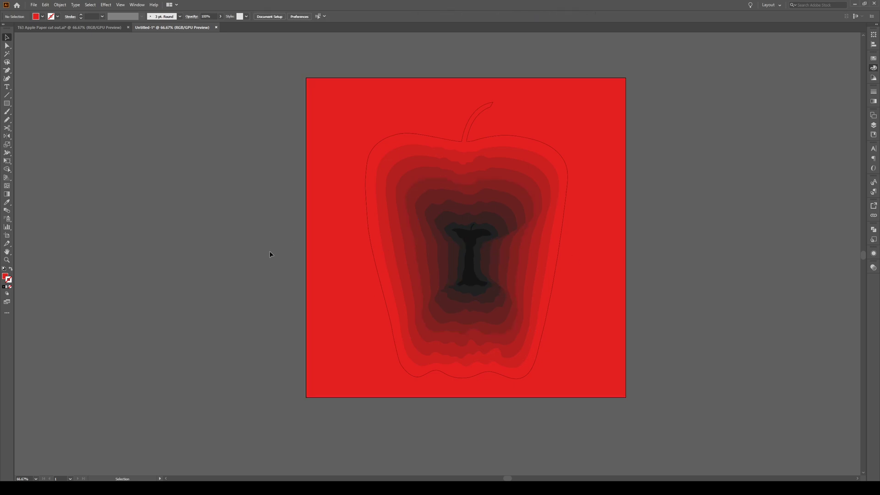
left_click(340, 255)
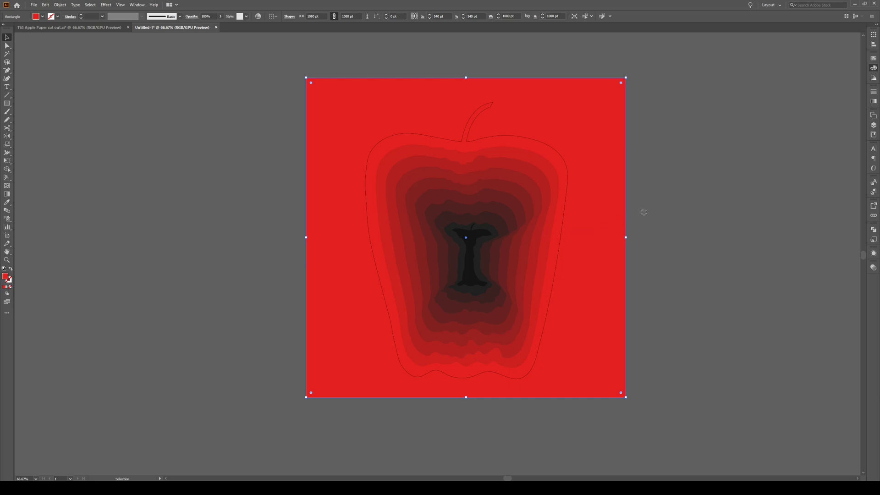
- Give the background square a slightly darker red fill so it differs from the apple body, and deselect it
left_click(728, 199)
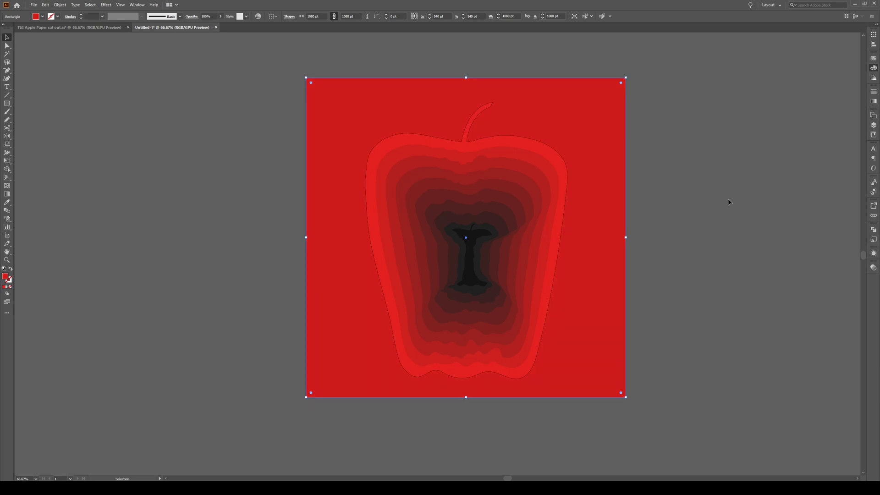
left_click(717, 203)
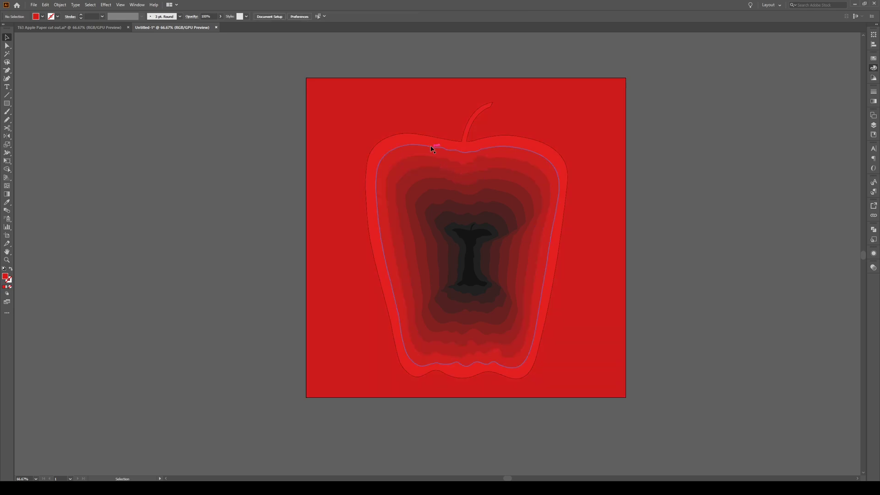
left_click(384, 140)
left_click_drag(384, 140, 410, 152)
key("a")
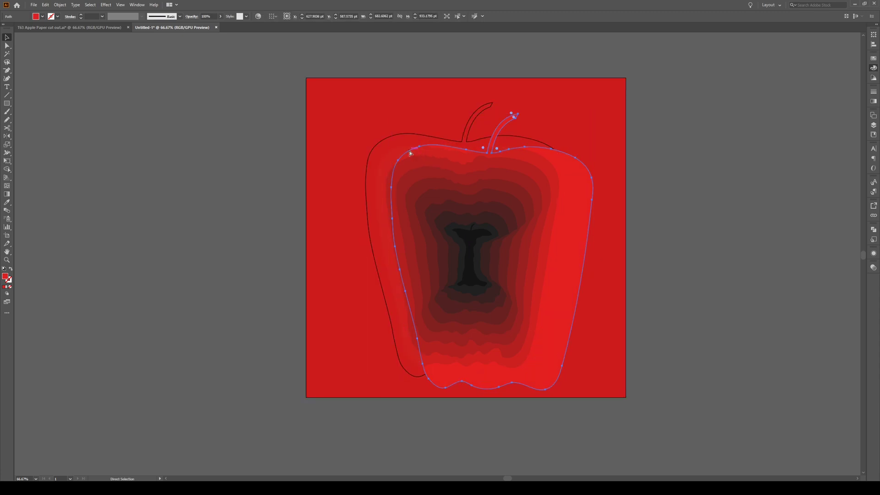
key("ctrl+z")
key("v")
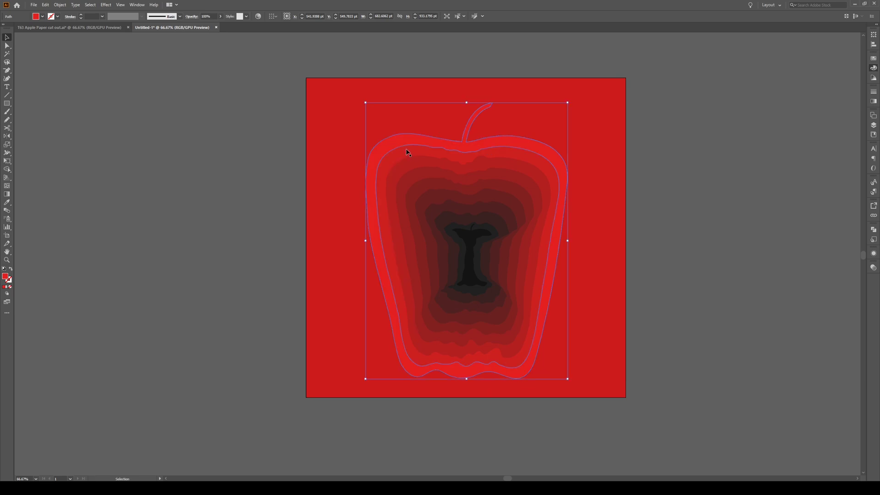
left_click(700, 127)
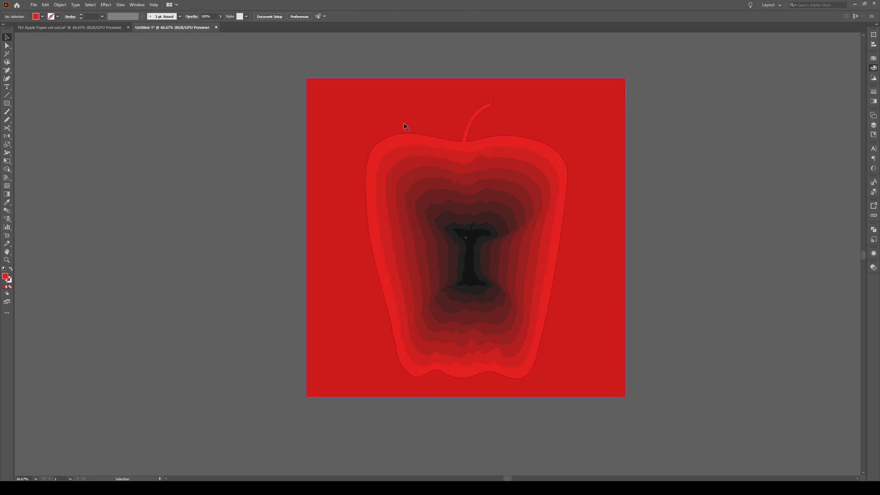
- Shift the red apple-and-stem shape slightly aside and delete the leftover black outline behind it
scroll(399, 130, "up", 3)
left_click(389, 163)
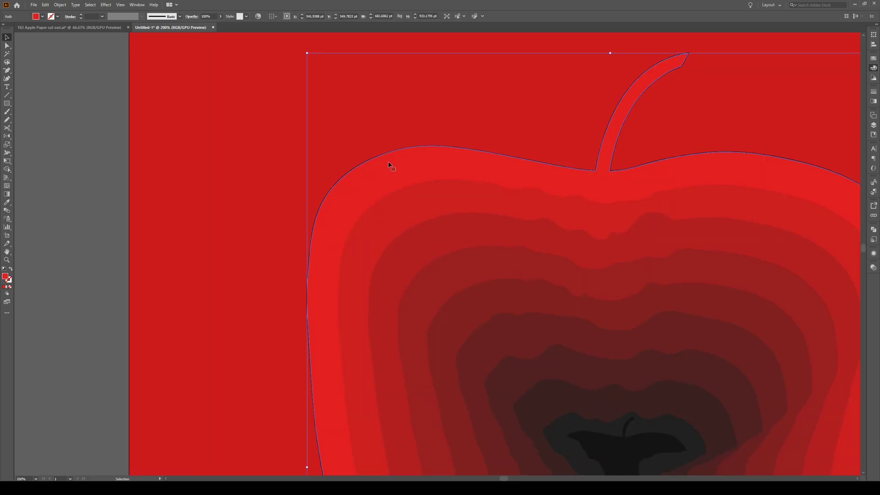
left_click_drag(389, 163, 406, 164)
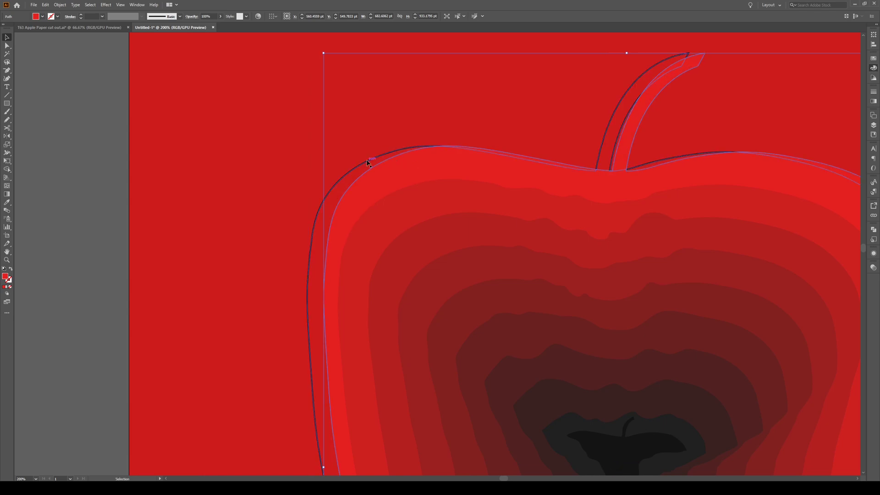
left_click(368, 162)
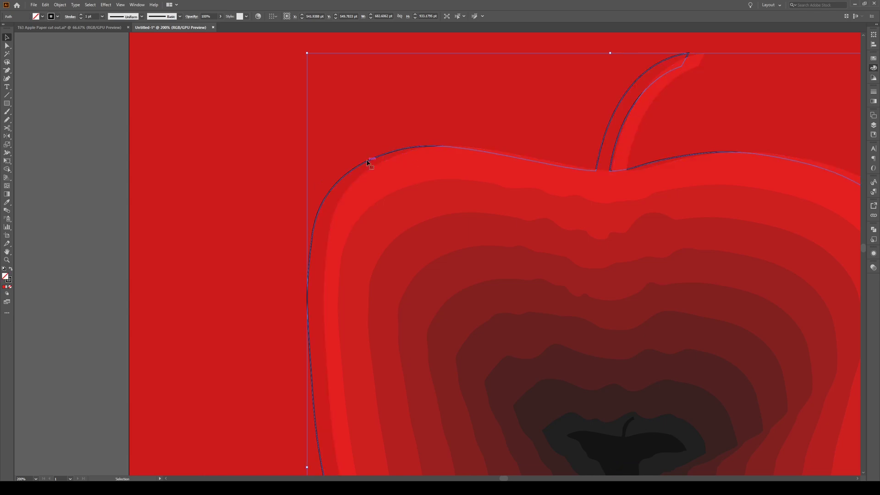
key("Delete")
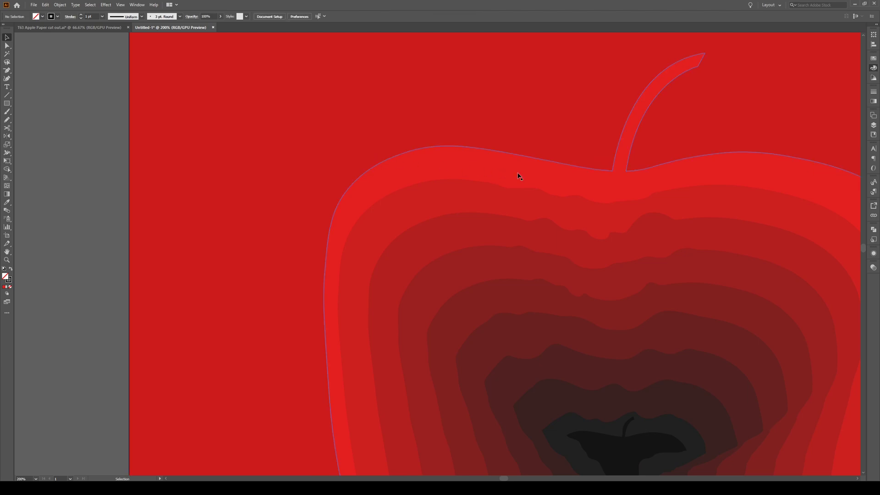
- Nudge the red apple-and-stem shape back so it sits evenly around the inner layers, and deselect it
left_click(533, 178)
left_click_drag(533, 177, 528, 177)
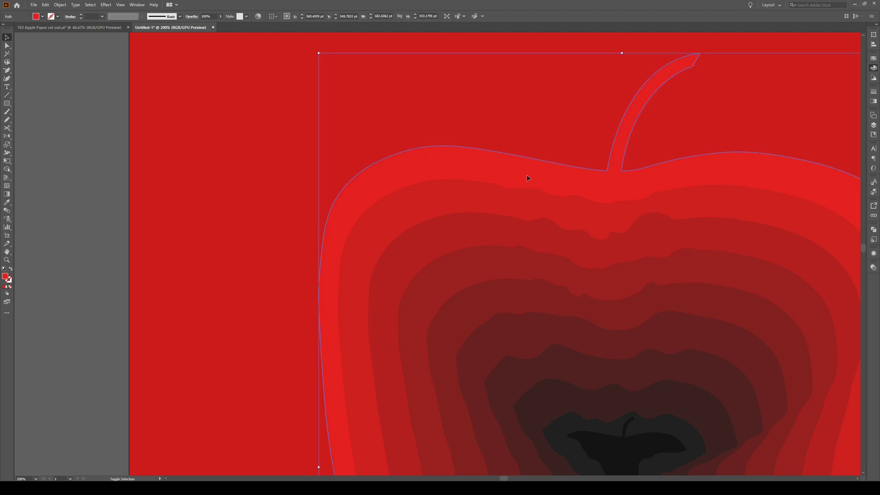
scroll(509, 177, "down", 3)
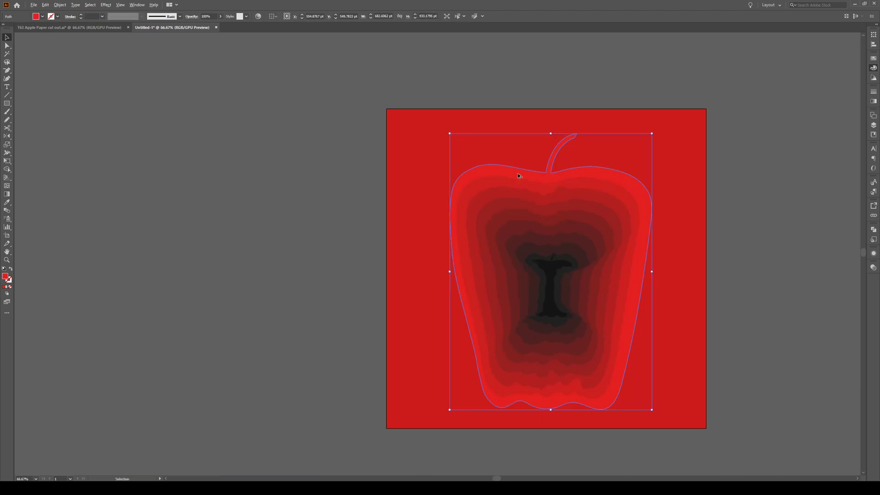
scroll(555, 174, "up", 1)
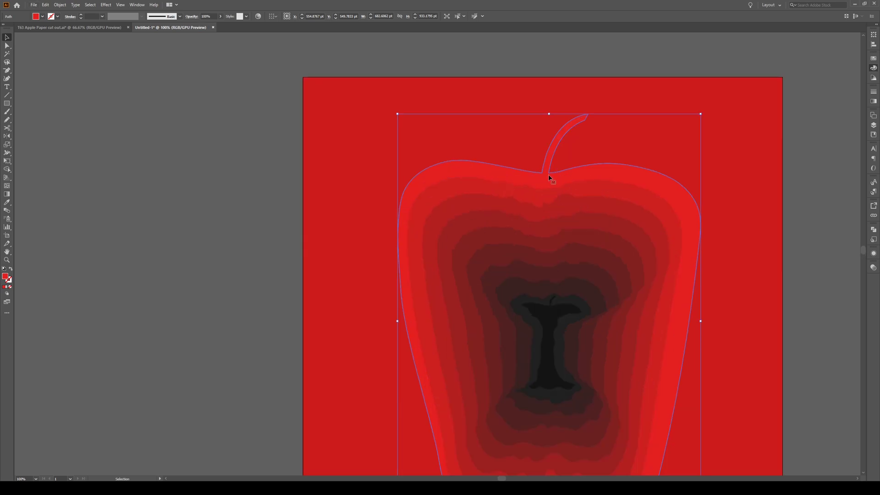
left_click(502, 69)
scroll(419, 147, "down", 2)
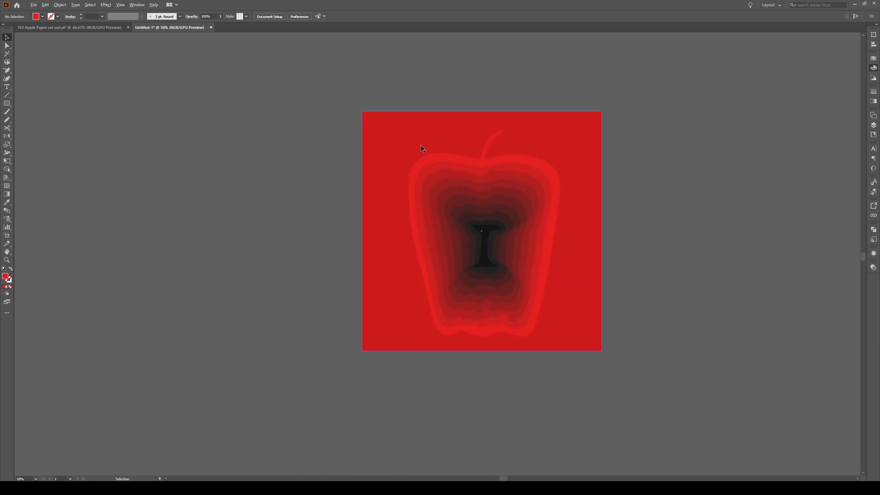
scroll(476, 233, "up", 1)
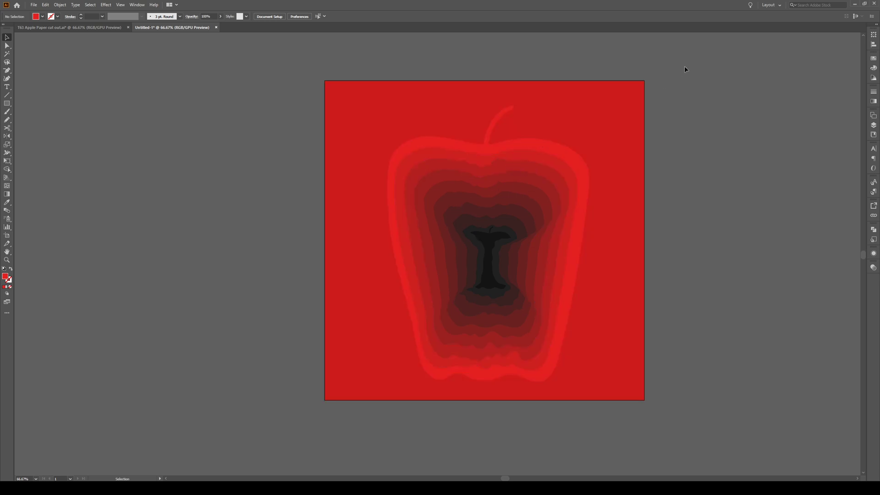
- Divide the whole artwork into separate non-overlapping pieces with Pathfinder, ungroup the result and deselect it
key("ctrl+a")
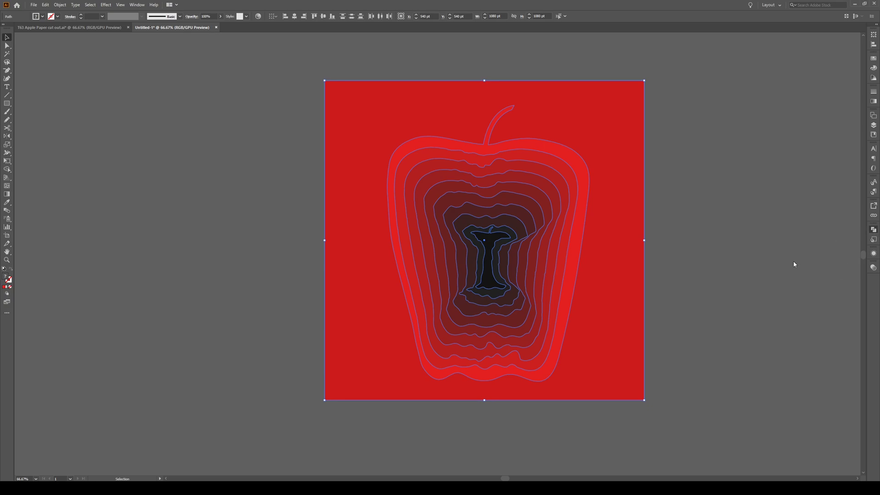
key("ctrl+g")
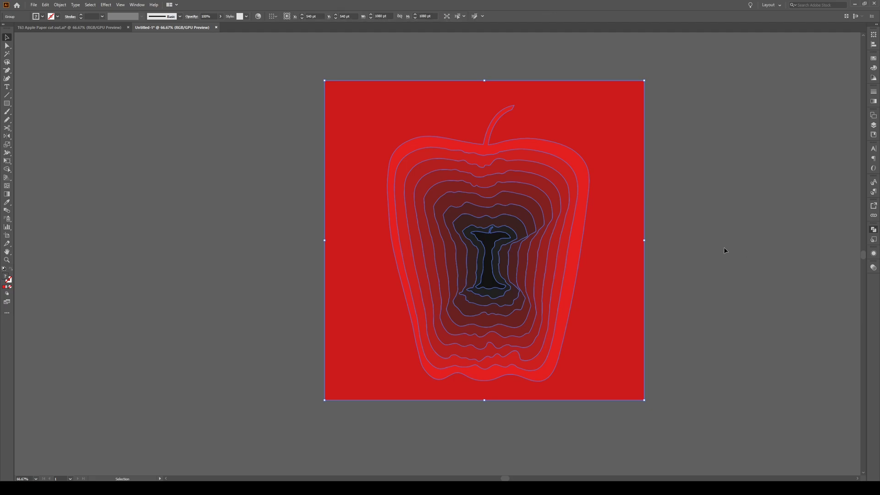
left_click(707, 215)
- Try pulling the dark ring around the core out of the artwork to check it is a separate piece, and undo the move
left_click(524, 214)
left_click(512, 228)
double_click(512, 228)
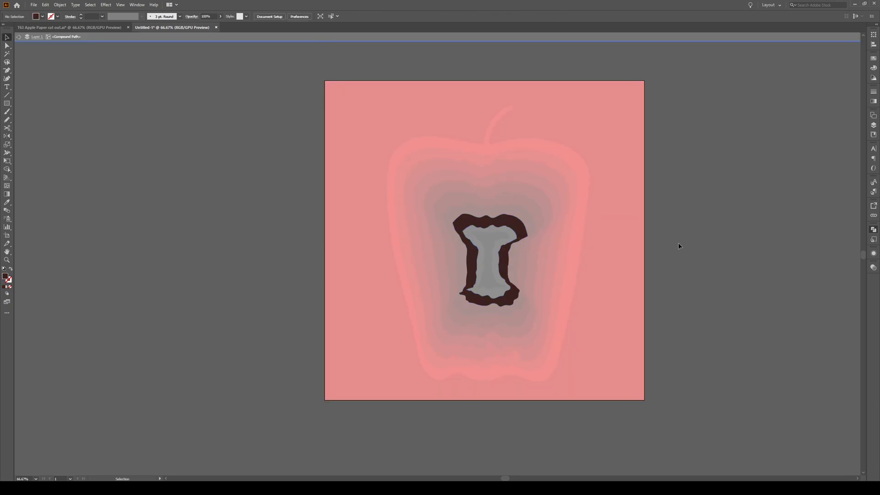
double_click(700, 191)
left_click(512, 230)
left_click_drag(512, 230, 674, 235)
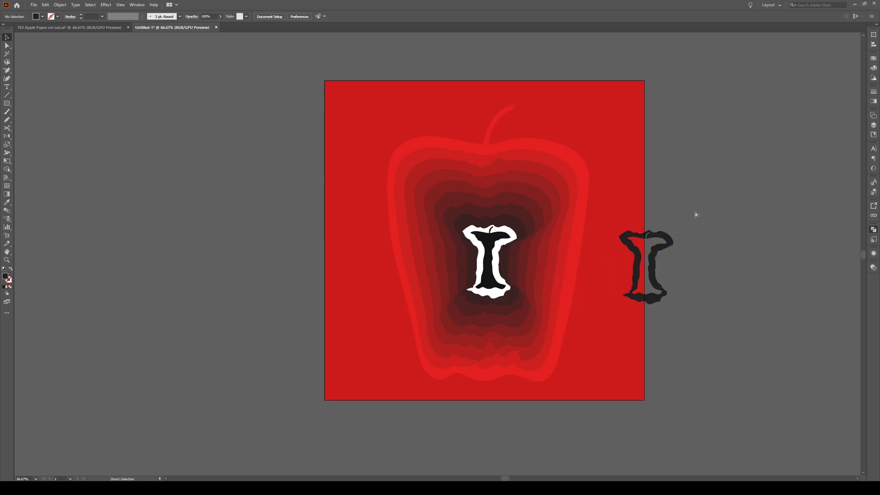
key("ctrl+z")
left_click(709, 178)
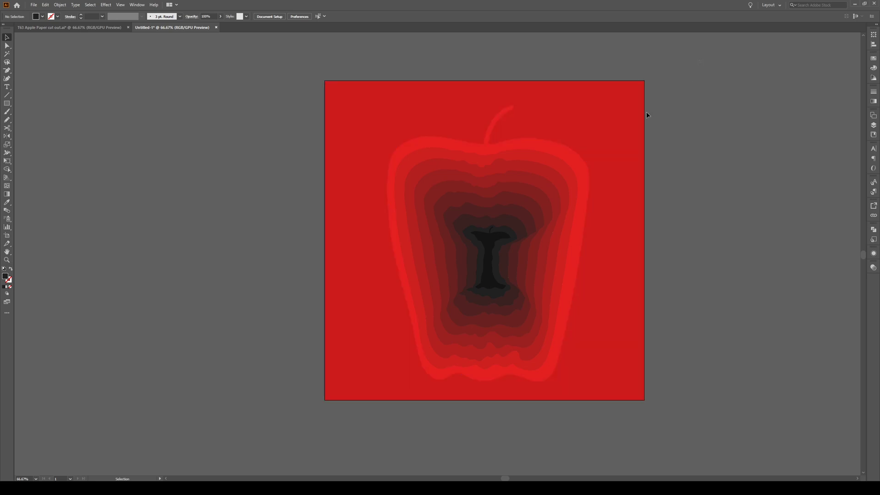
- Apply a drop shadow to every piece of the artwork except the dark apple core, and deselect
key("ctrl+a")
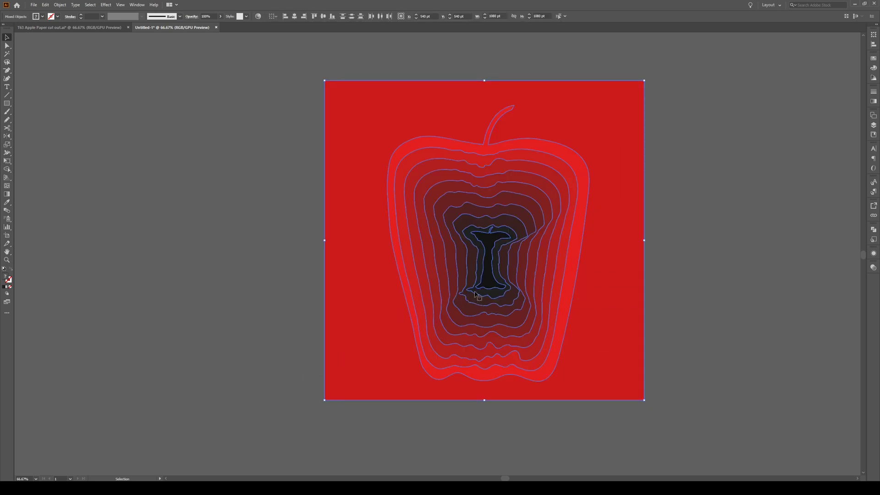
left_click(489, 241, "shift")
key("ctrl+shift+e")
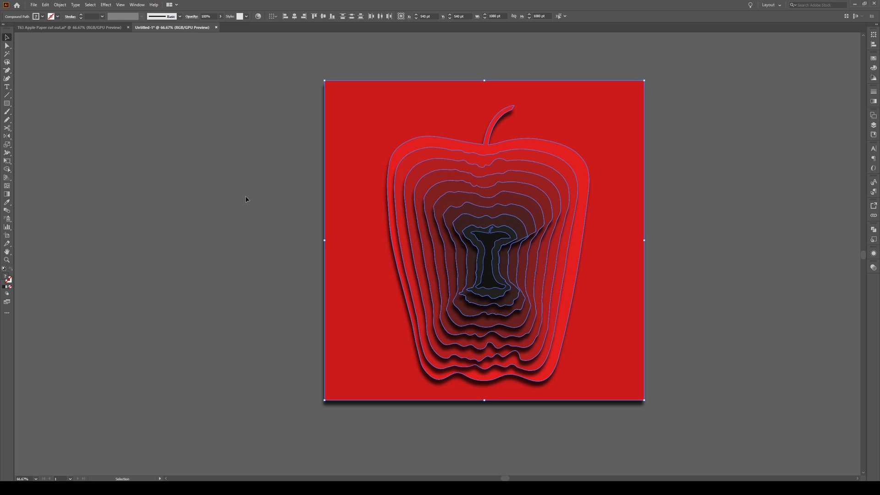
left_click(687, 213)
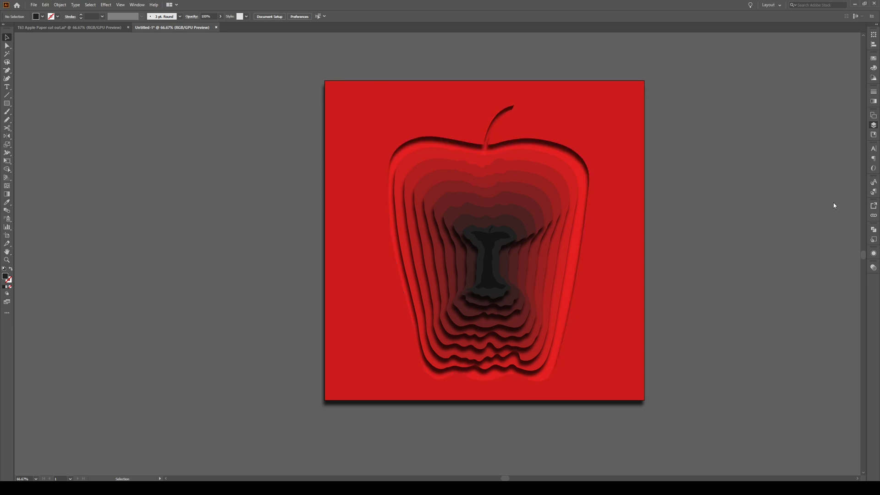
- Reorder the stacked pieces so the background frame is on top and each outer ring lies above the next inner one
left_click_drag(835, 185, 834, 137)
left_click_drag(832, 200, 835, 167)
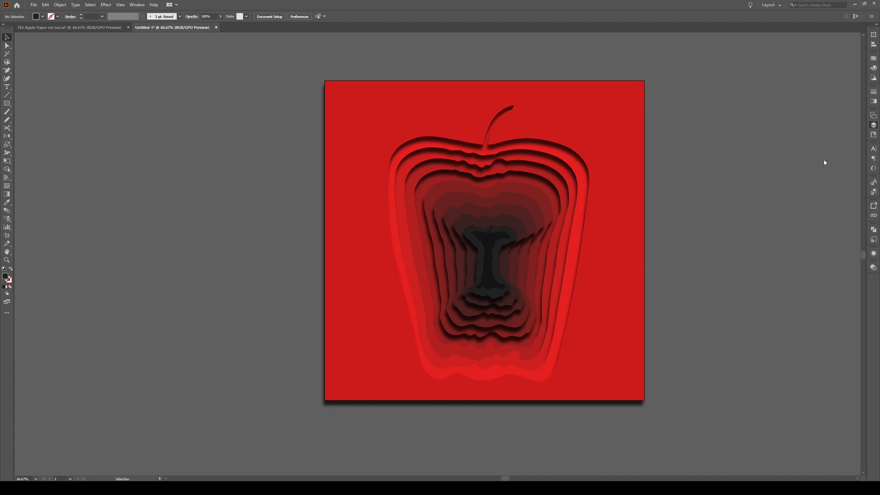
left_click_drag(832, 203, 835, 158)
left_click_drag(835, 206, 835, 170)
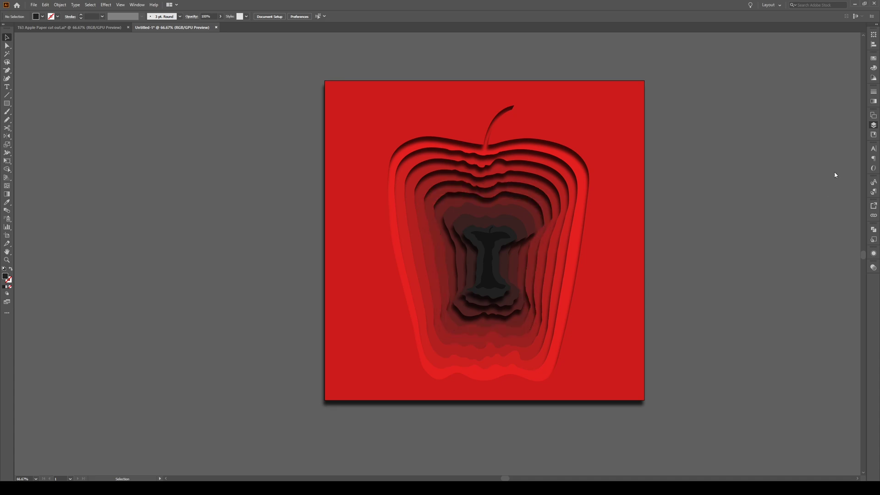
mouse_move(832, 201)
left_mouse_down()
mouse_move(829, 169)
mouse_move(834, 204)
mouse_move(831, 185)
mouse_move(829, 196)
left_mouse_up()
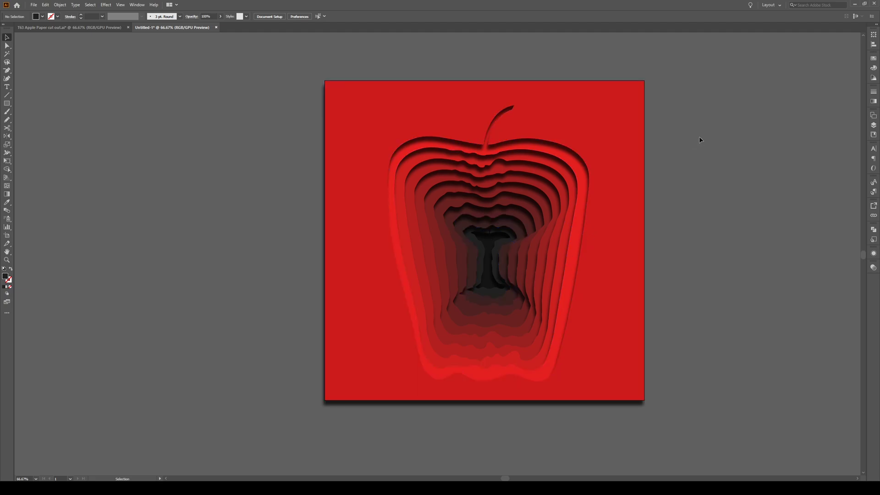
- Soften the drop shadow on all pieces except the dark core, and deselect the artwork
left_click(489, 249)
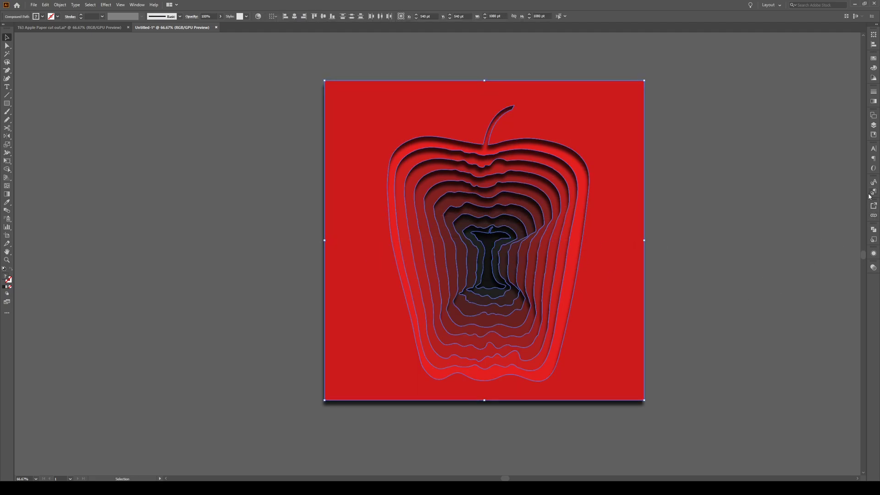
left_click(874, 254)
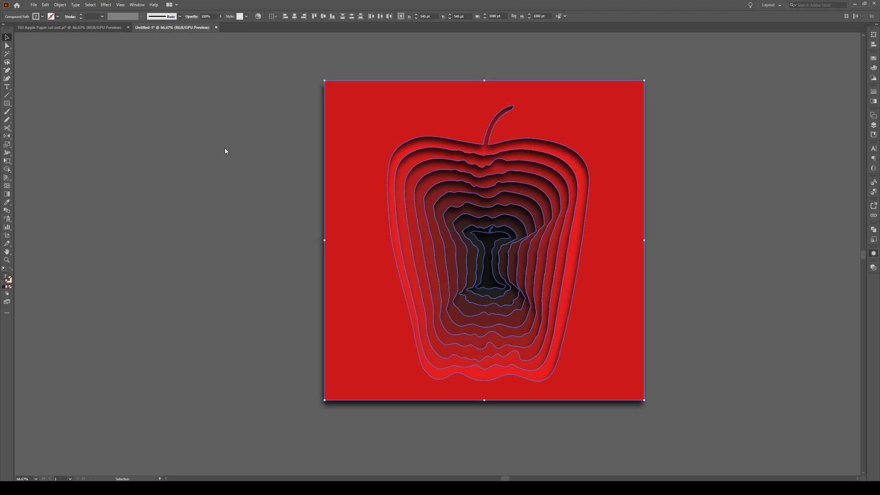
left_click(249, 267)
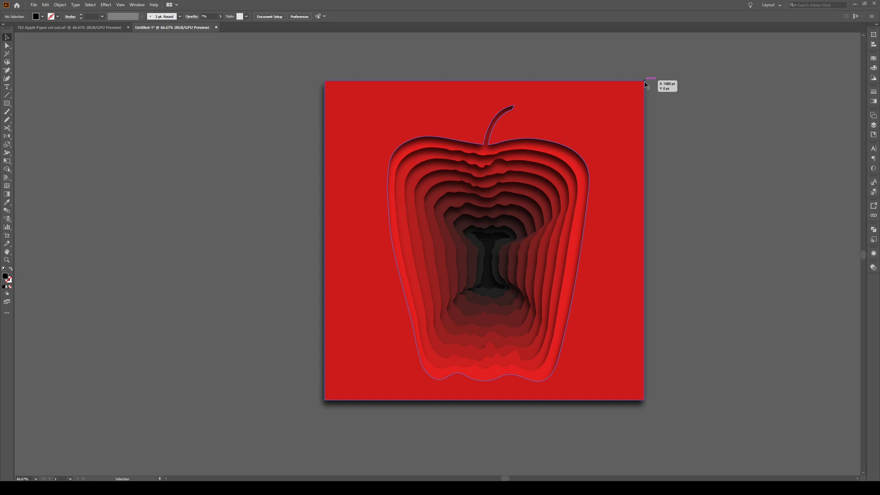
- Draw a 1080 by 1080 pt black square over the whole artboard and give it a fine grain texture
key("m")
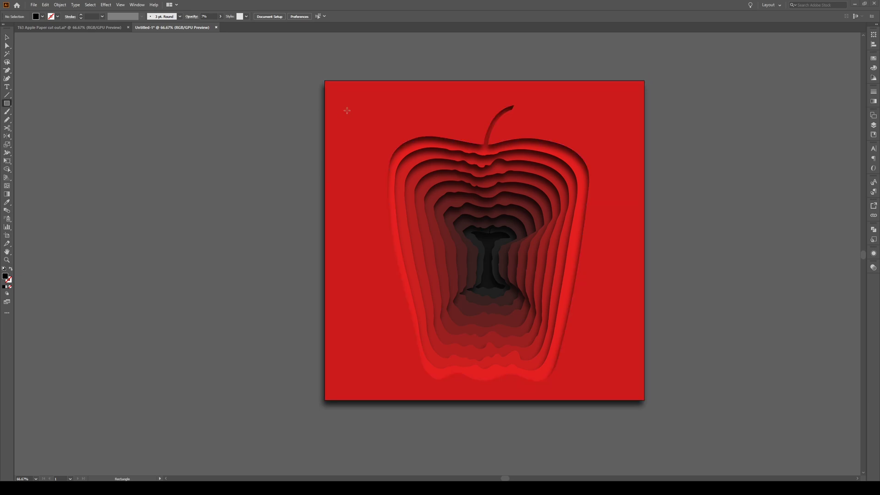
left_click_drag(324, 81, 644, 400)
key("v")
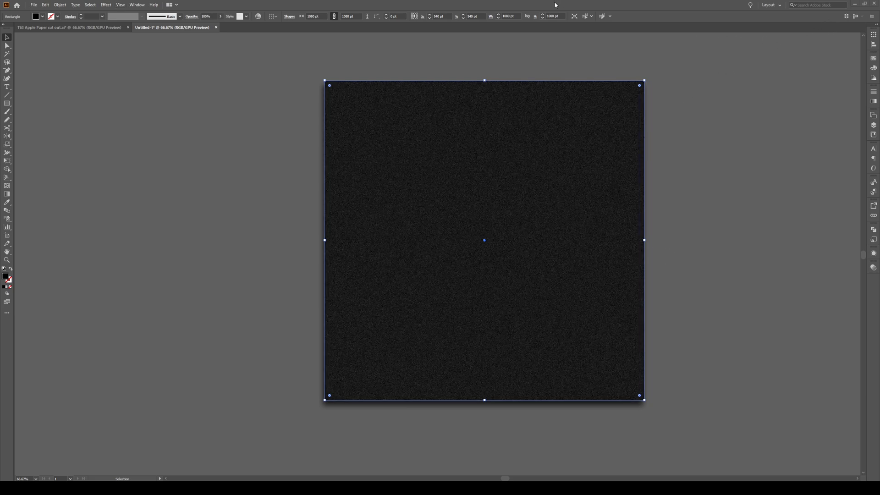
- Lower the grainy black square's opacity so it becomes a faint paper texture over the artwork, and deselect it
left_click(780, 191)
left_click(638, 197)
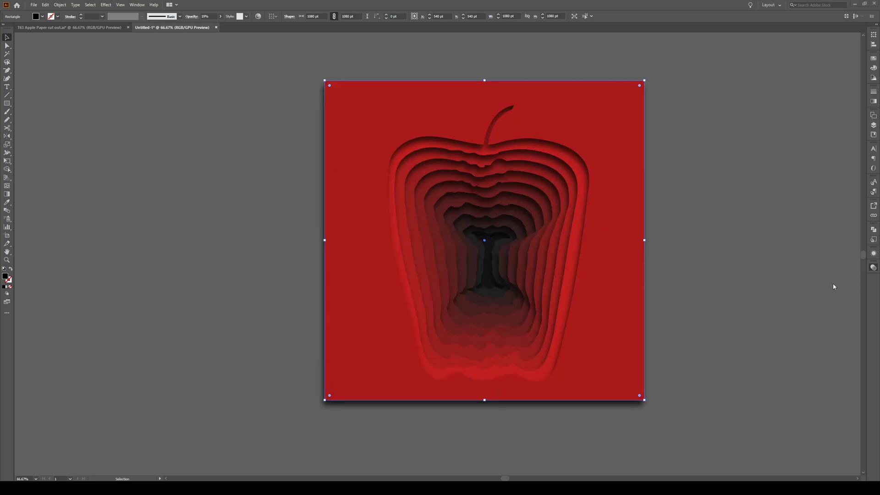
scroll(524, 318, "up", 1)
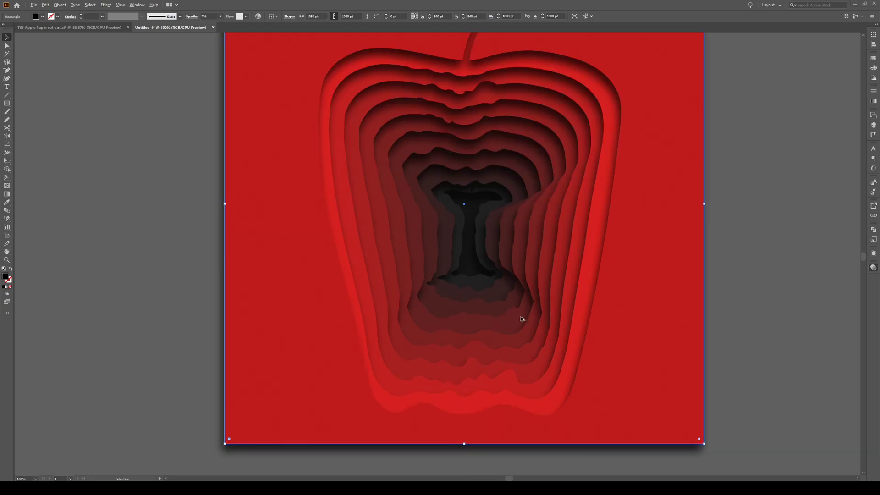
scroll(457, 308, "up", 4)
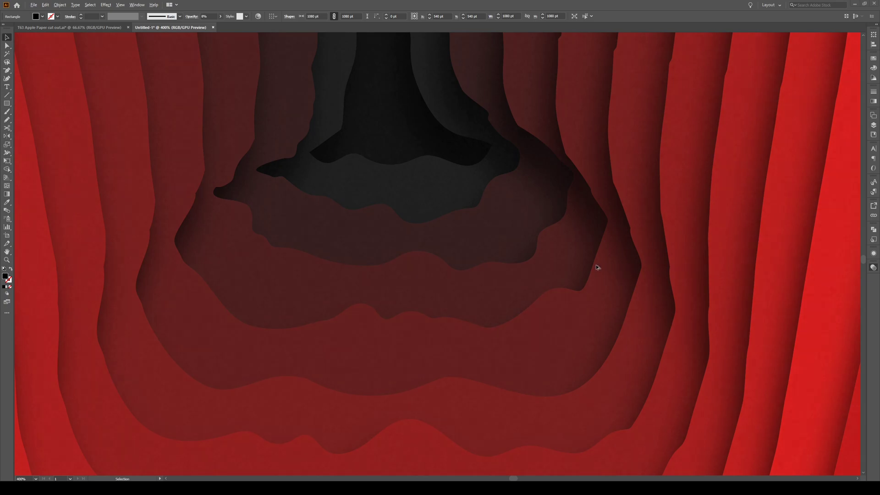
scroll(599, 268, "down", 5)
left_click(665, 381)
scroll(723, 283, "up", 2)
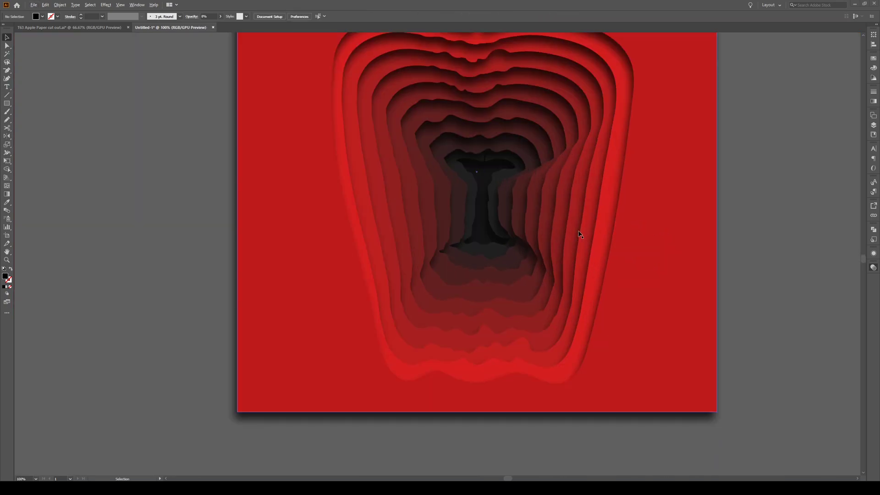
scroll(542, 248, "up", 3)
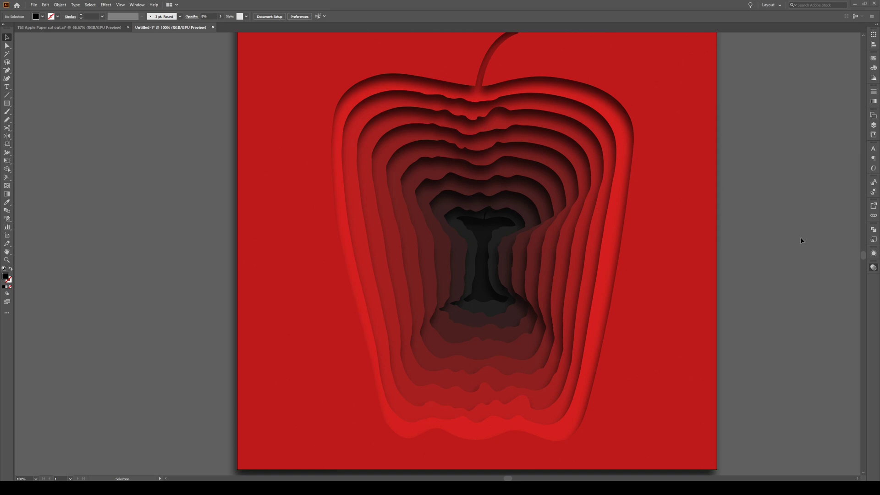
scroll(449, 234, "down", 1)
scroll(451, 225, "up", 1)
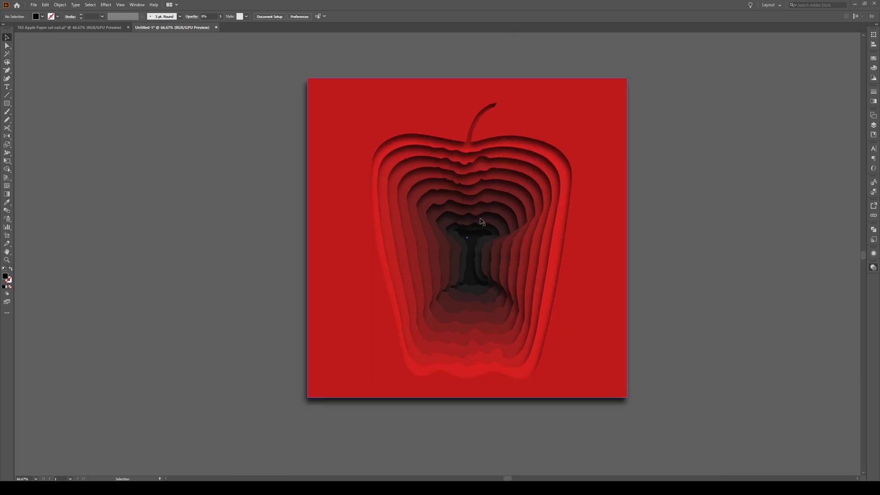
scroll(475, 238, "up", 1)
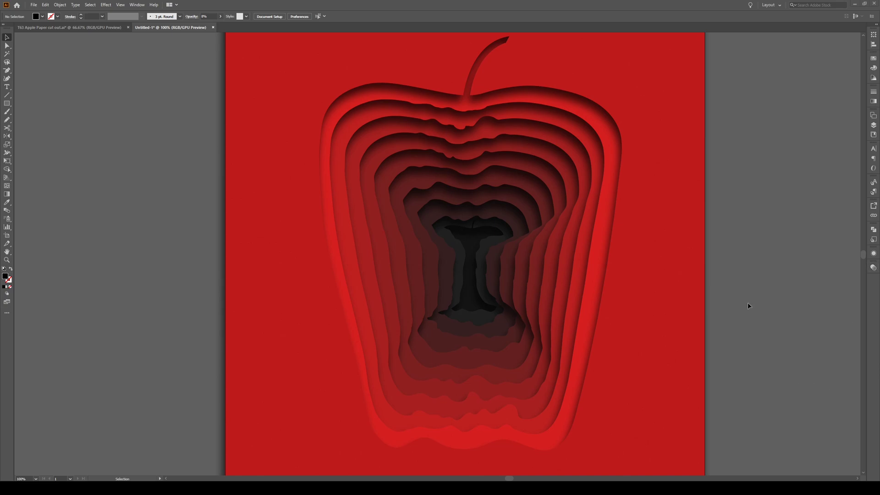
scroll(747, 304, "down", 1)
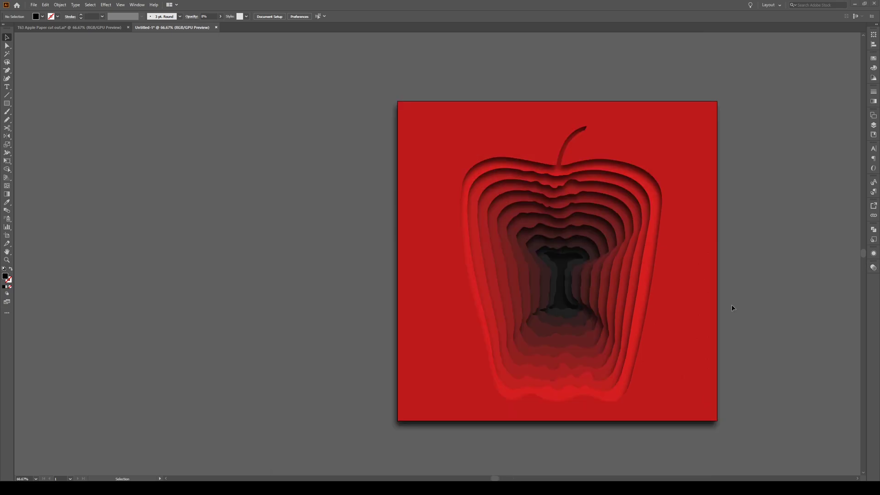